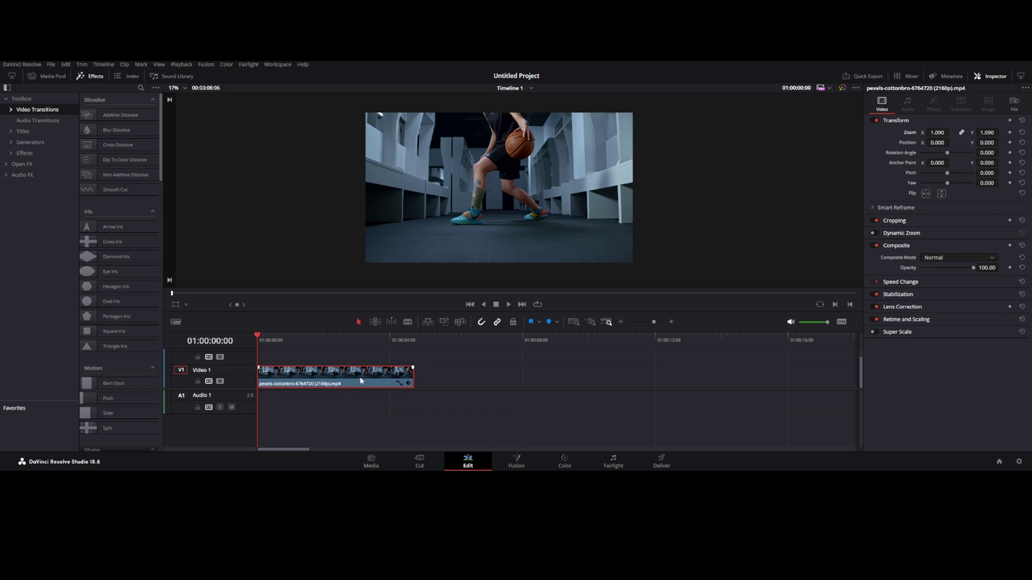
Step: Duplicate the basketball clip onto the track above it, disable the Video 1 track, and enlarge the video tracks area
{"action": "left_click_drag", "start_coordinate": [361, 380], "coordinate": [359, 358], "text": "alt"}
{"action": "left_click", "coordinate": [220, 381]}
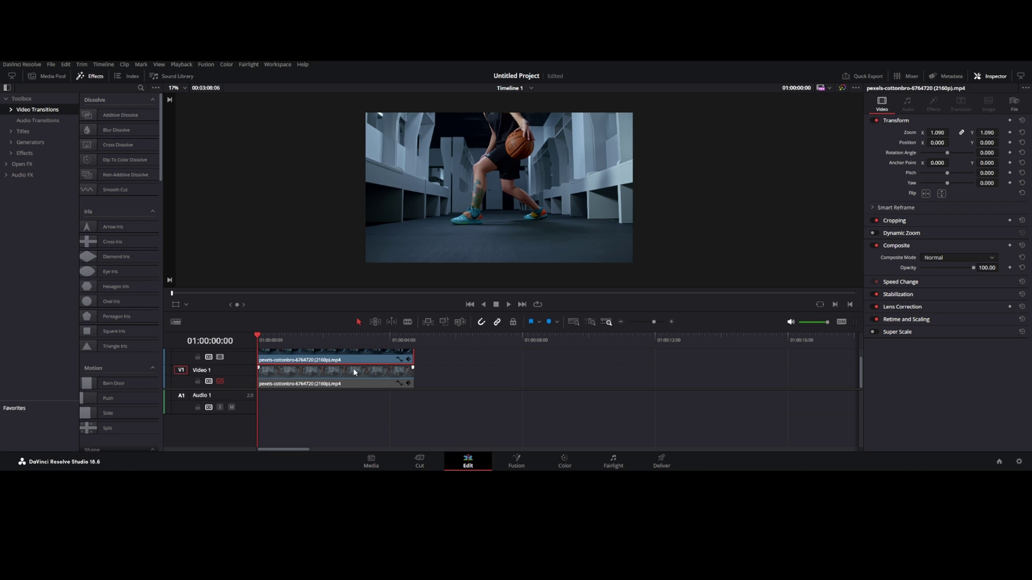
{"action": "left_click_drag", "start_coordinate": [451, 388], "coordinate": [452, 417]}
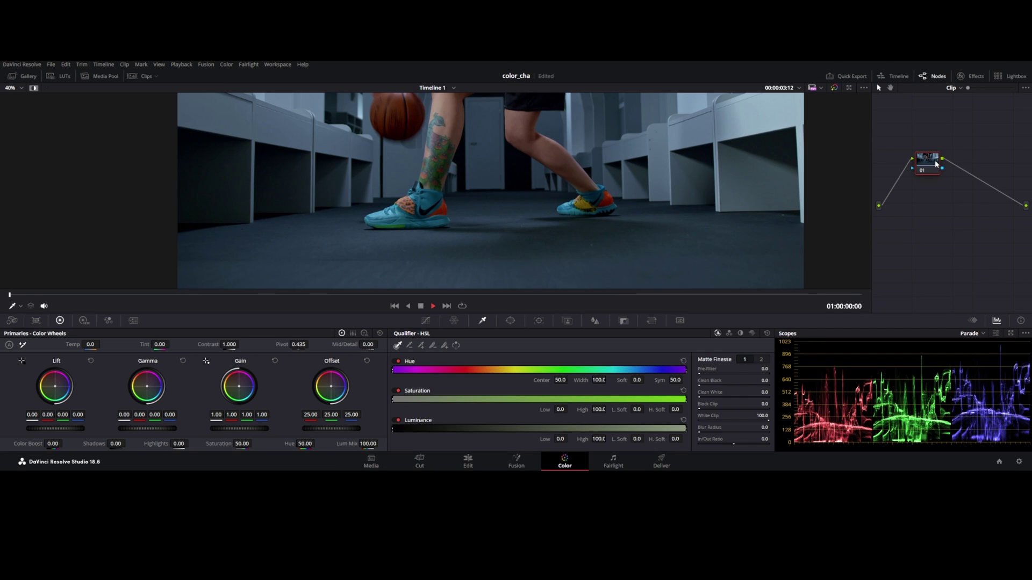
Step: Add a serial node and sample the front shoe's blue with the HSL qualifier
{"action": "key", "text": "alt+s"}
{"action": "scroll", "coordinate": [401, 235], "scroll_direction": "up", "scroll_amount": 3}
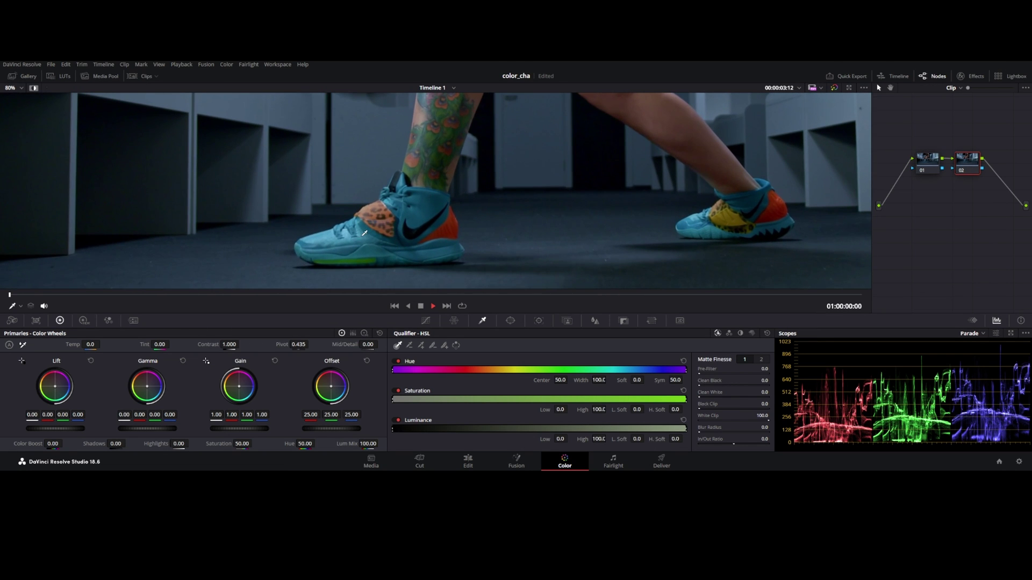
{"action": "left_click_drag", "start_coordinate": [364, 233], "coordinate": [337, 235]}
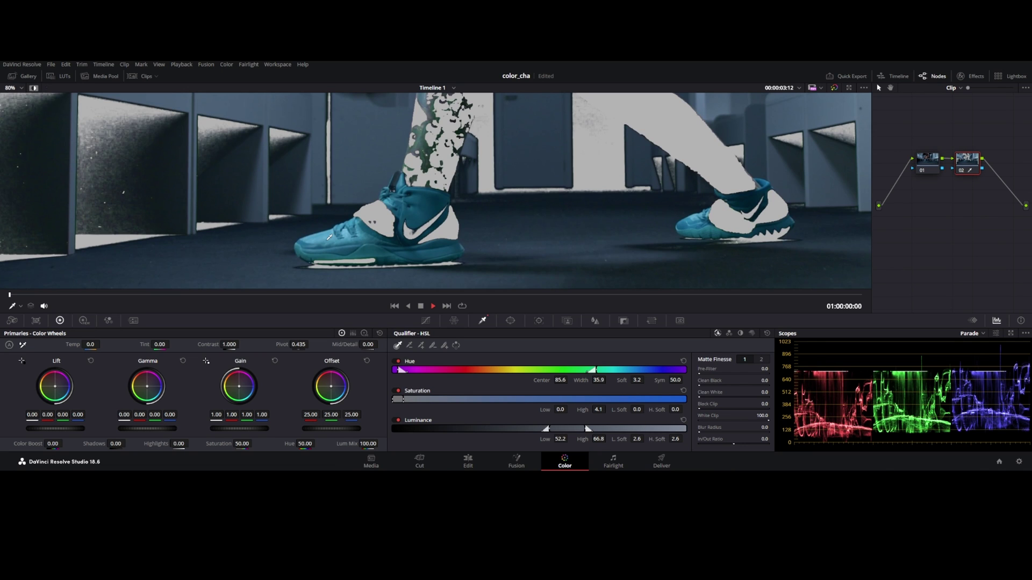
{"action": "scroll", "coordinate": [437, 205], "scroll_direction": "down", "scroll_amount": 3}
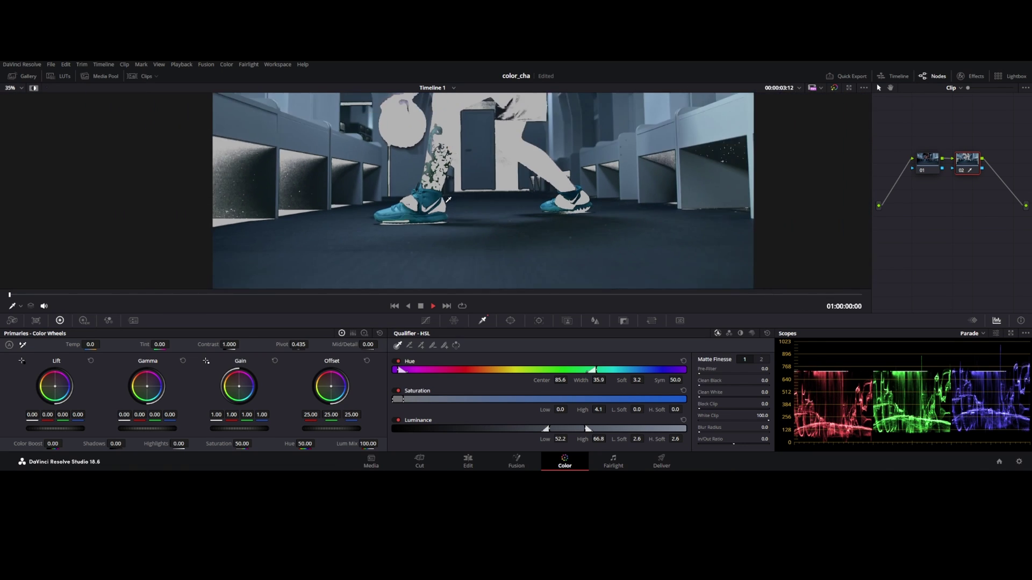
{"action": "scroll", "coordinate": [649, 216], "scroll_direction": "up", "scroll_amount": 2}
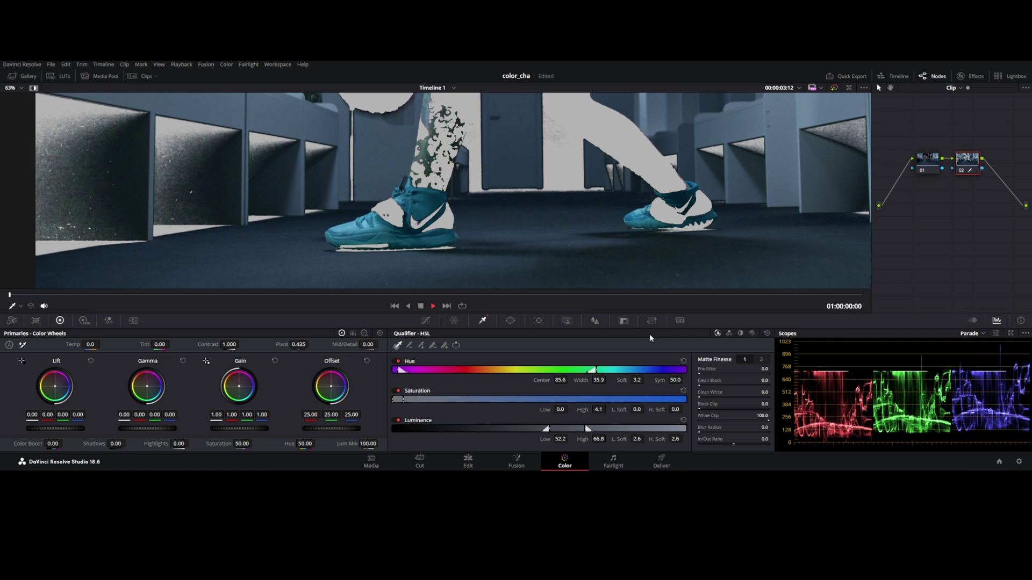
Step: Refine the matte with Pre-Filter 15.3, Clean Black 5.5, Clean White 9.5, Black Clip 6.7, Blur Radius 11.6, In/Out Ratio 30.7 and Denoise 7.5
{"action": "mouse_move", "coordinate": [764, 369]}
{"action": "left_mouse_down"}
{"action": "mouse_move", "coordinate": [775, 368]}
{"action": "mouse_move", "coordinate": [772, 381]}
{"action": "left_mouse_up"}
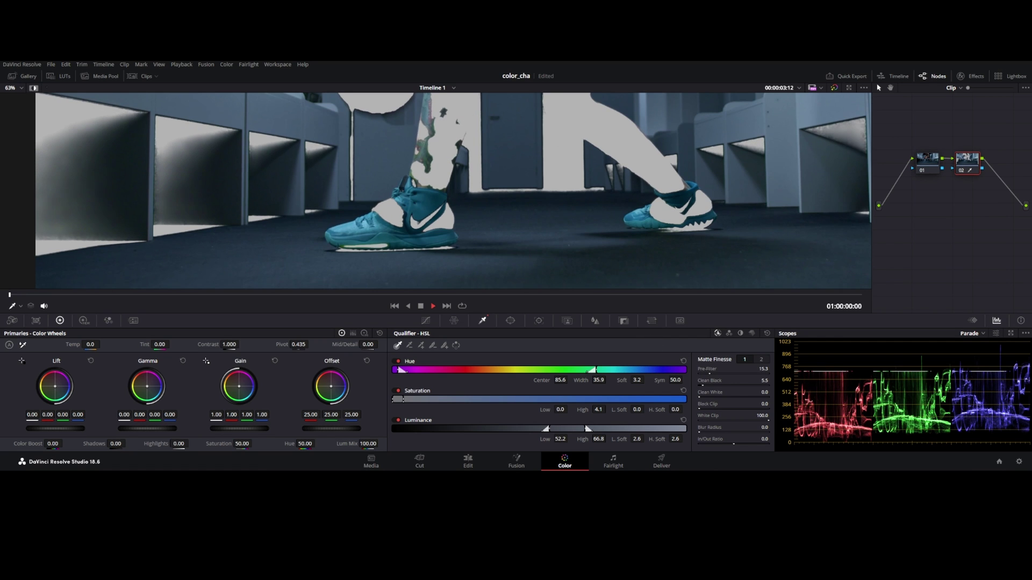
{"action": "left_click_drag", "start_coordinate": [700, 408], "coordinate": [704, 397]}
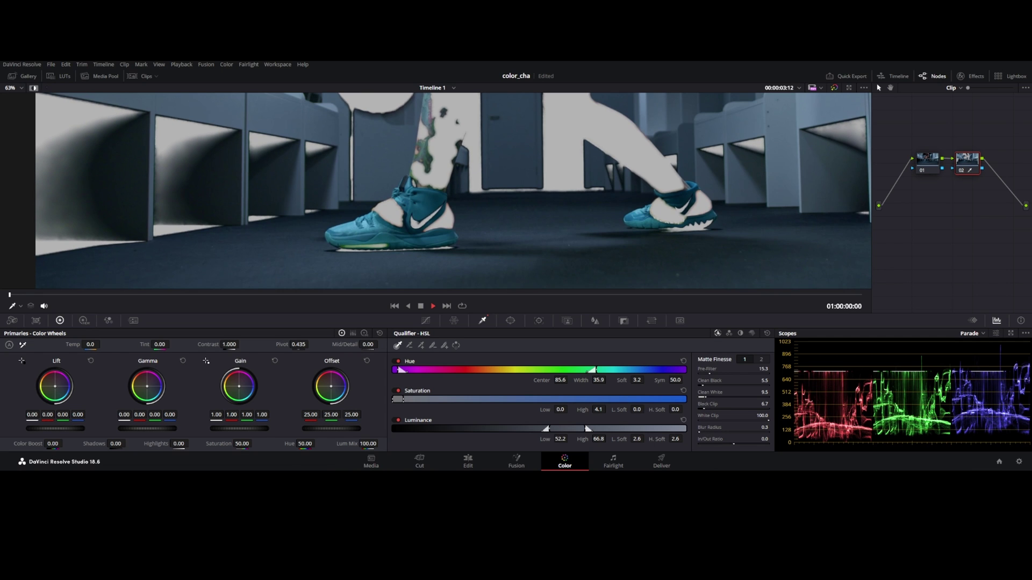
{"action": "left_click_drag", "start_coordinate": [764, 428], "coordinate": [772, 428]}
{"action": "mouse_move", "coordinate": [721, 447]}
{"action": "left_mouse_down"}
{"action": "mouse_move", "coordinate": [757, 444]}
{"action": "mouse_move", "coordinate": [743, 445]}
{"action": "left_mouse_up"}
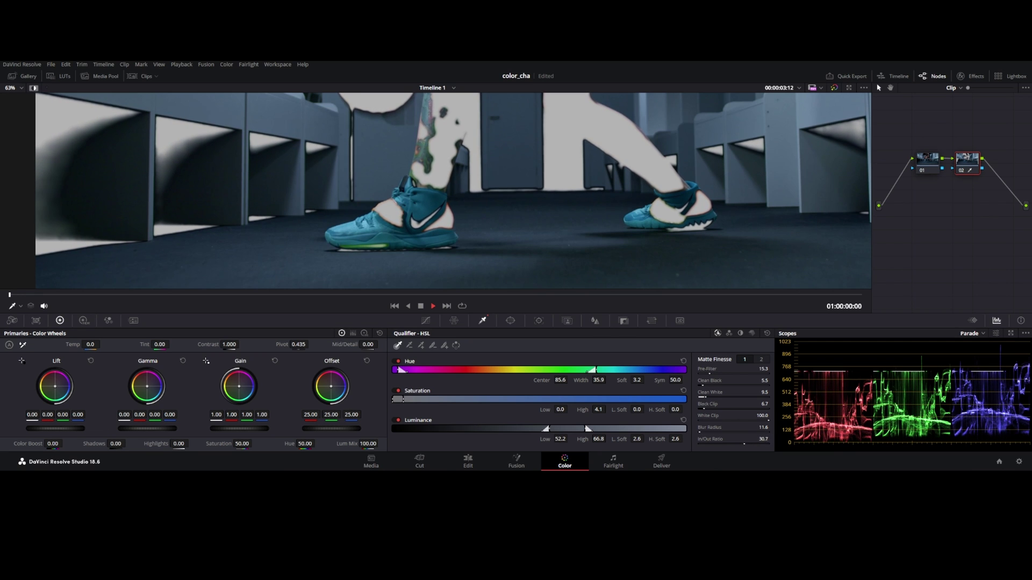
{"action": "left_click", "coordinate": [761, 359]}
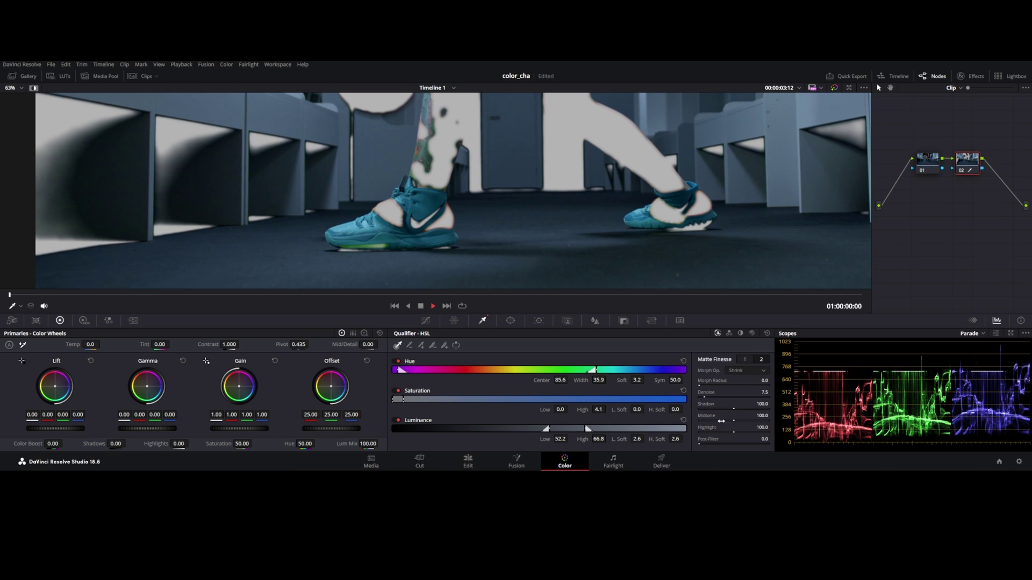
Step: Draw a closed curve window around the front shoe to limit the colour selection to it
{"action": "left_click", "coordinate": [510, 320]}
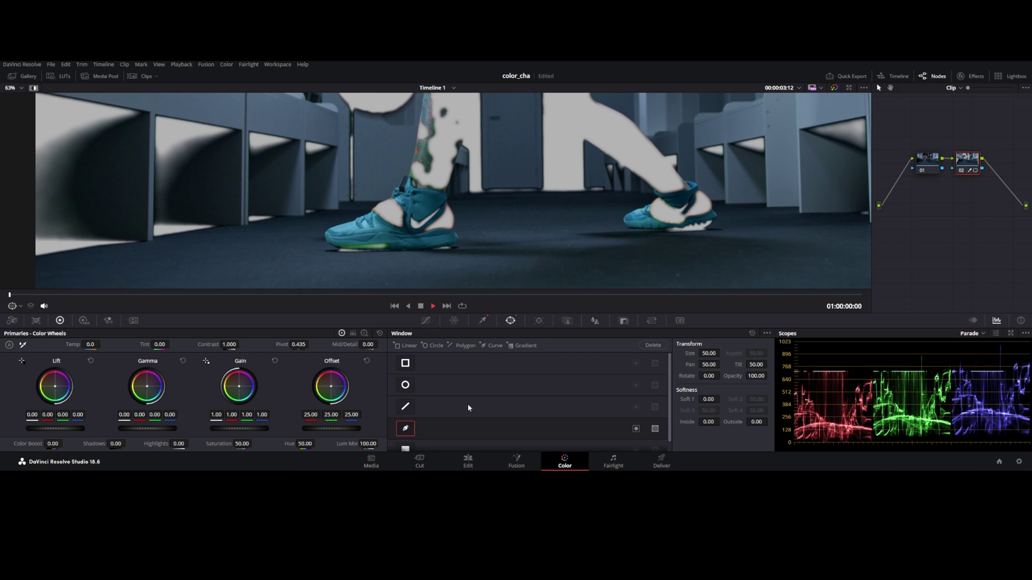
{"action": "scroll", "coordinate": [383, 234], "scroll_direction": "up", "scroll_amount": 2}
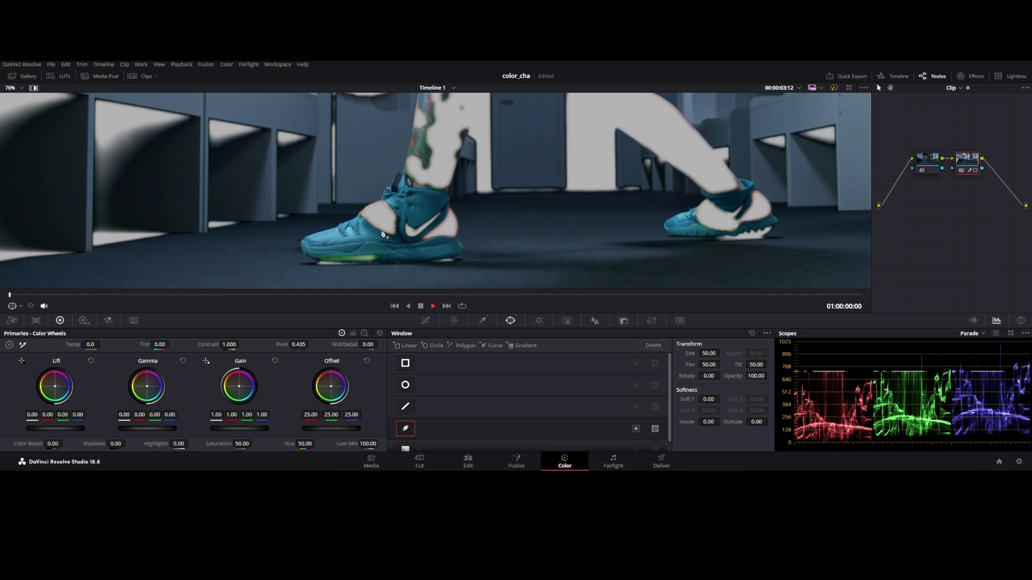
{"action": "left_click", "coordinate": [374, 263]}
{"action": "left_click", "coordinate": [428, 262]}
{"action": "left_click", "coordinate": [458, 255]}
{"action": "left_click", "coordinate": [464, 248]}
{"action": "left_click", "coordinate": [460, 223]}
{"action": "left_click", "coordinate": [451, 194]}
{"action": "left_click", "coordinate": [431, 187]}
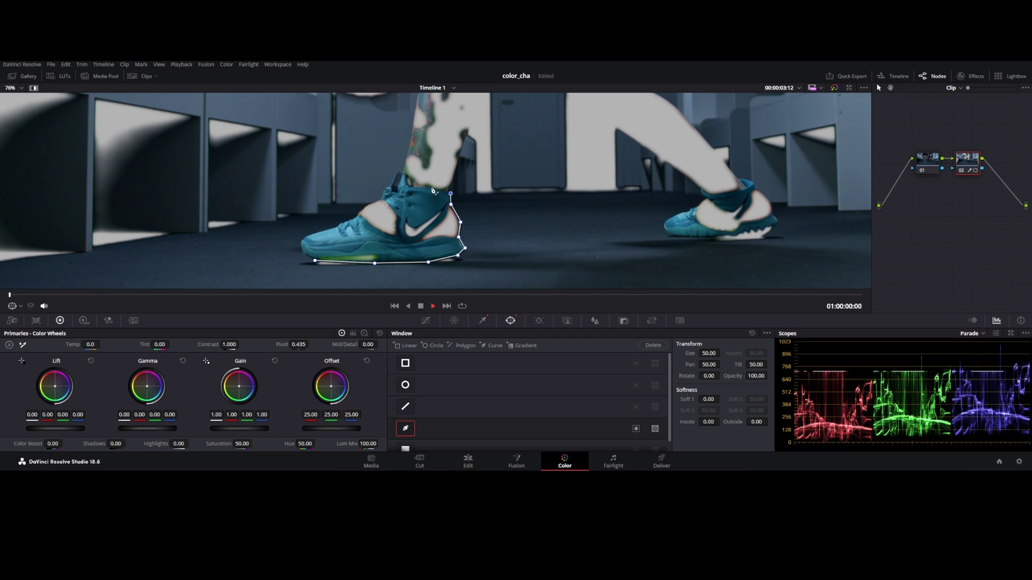
{"action": "left_click", "coordinate": [410, 184]}
{"action": "left_click", "coordinate": [399, 172]}
{"action": "left_click", "coordinate": [387, 187]}
{"action": "left_click", "coordinate": [380, 199]}
{"action": "left_click", "coordinate": [356, 213]}
{"action": "left_click", "coordinate": [336, 226]}
{"action": "left_click", "coordinate": [304, 234]}
{"action": "left_click", "coordinate": [315, 260]}
Step: Adjust the front-shoe window's points at the toe, laces and heel to fit the shoe's outline
{"action": "left_click_drag", "start_coordinate": [321, 262], "coordinate": [312, 261]}
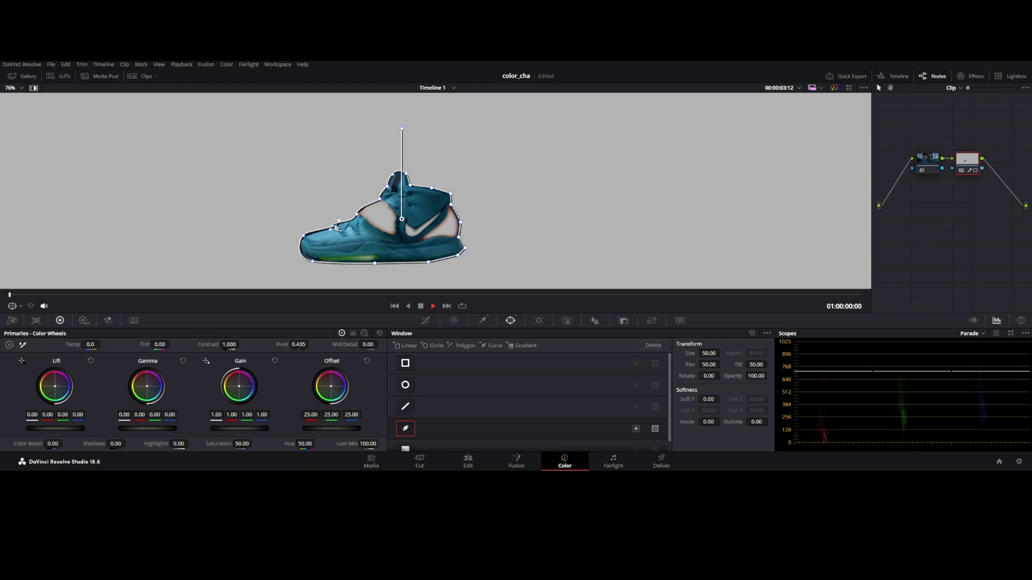
{"action": "left_click_drag", "start_coordinate": [335, 225], "coordinate": [302, 236]}
{"action": "left_click_drag", "start_coordinate": [458, 255], "coordinate": [467, 250]}
Step: Track the front-shoe window forward through the clip and correct its outline around the toe at the last frame
{"action": "scroll", "coordinate": [571, 264], "scroll_direction": "down", "scroll_amount": 3}
{"action": "left_click", "coordinate": [539, 320]}
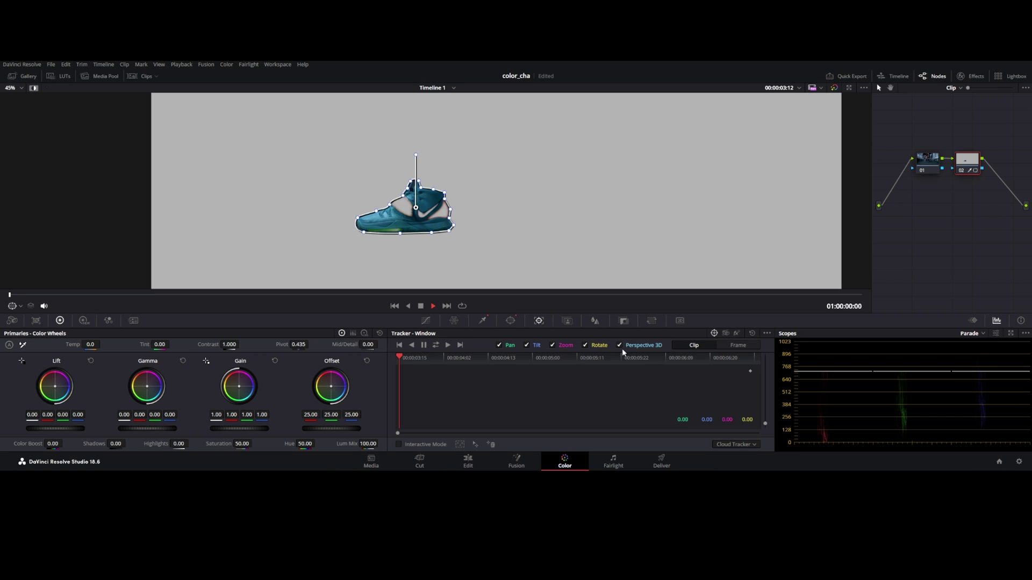
{"action": "left_click", "coordinate": [448, 345]}
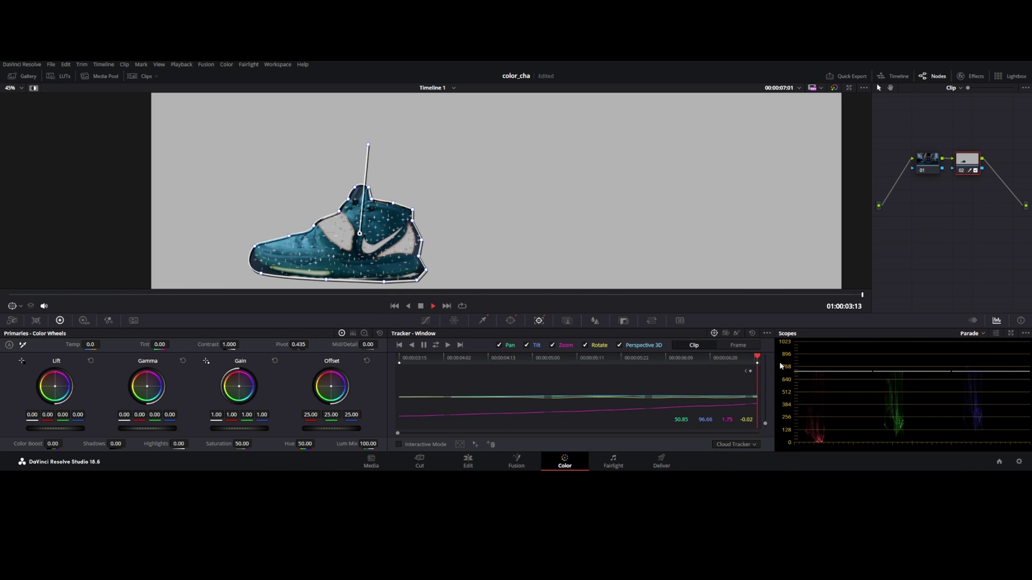
{"action": "left_click_drag", "start_coordinate": [261, 273], "coordinate": [314, 222]}
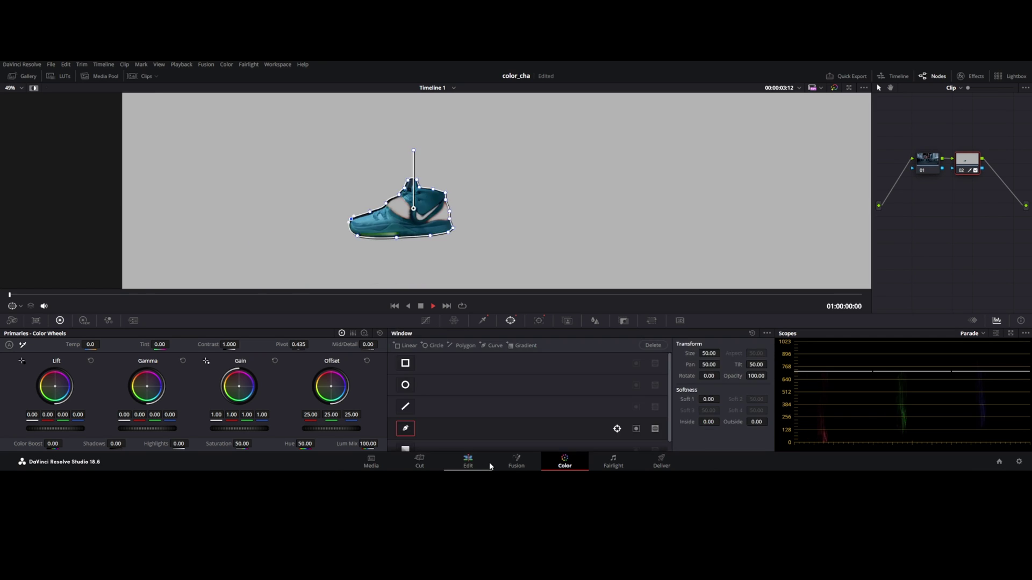
Step: Re-enable the Video 1 track in the edit timeline and return to colour grading
{"action": "left_click", "coordinate": [468, 461]}
{"action": "left_click", "coordinate": [220, 400]}
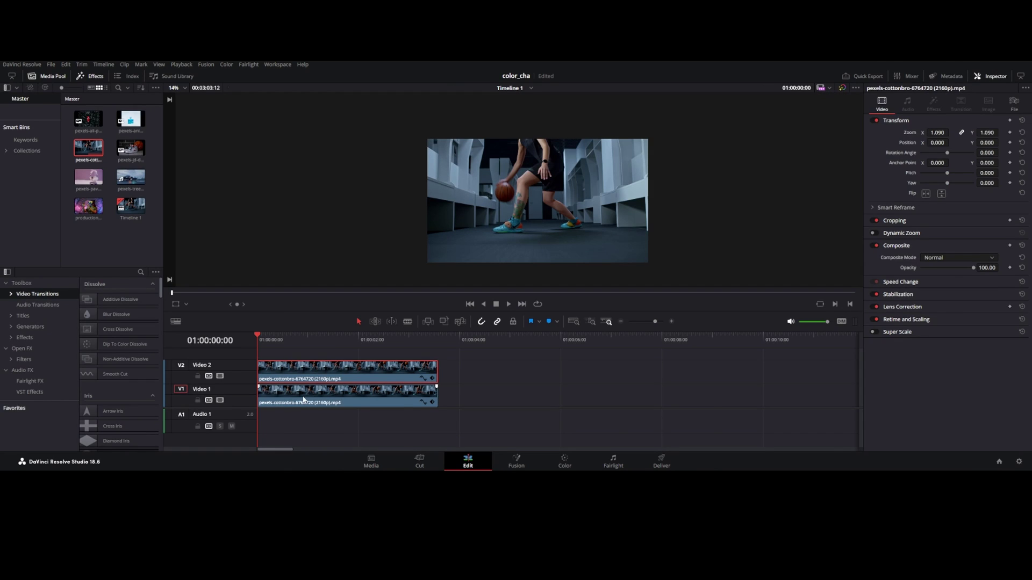
{"action": "left_click", "coordinate": [564, 461]}
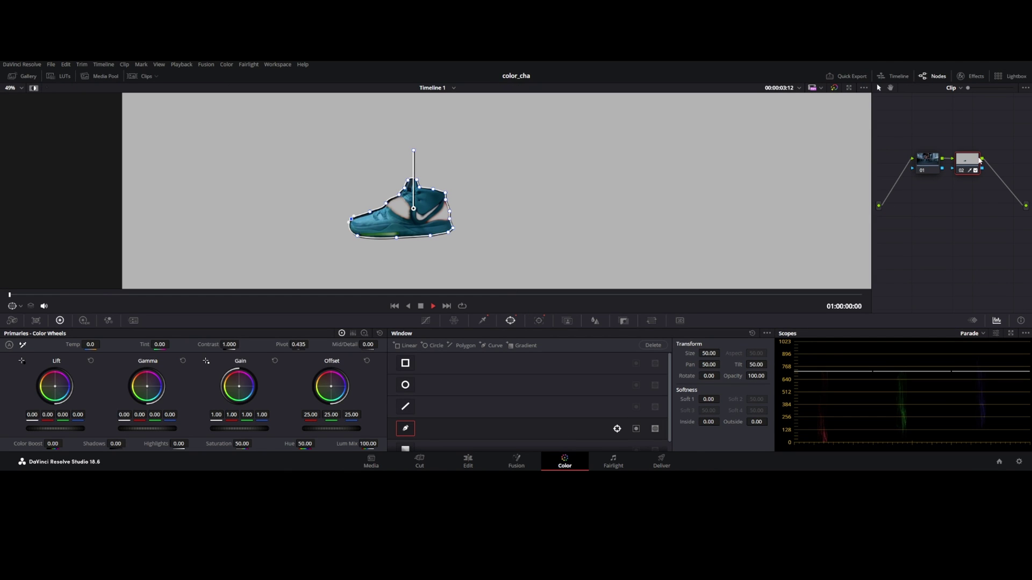
Step: Bypass node 02 and draw a second curve window around the rear shoe, with Soft 1 at 0.50
{"action": "key", "text": "ctrl+d"}
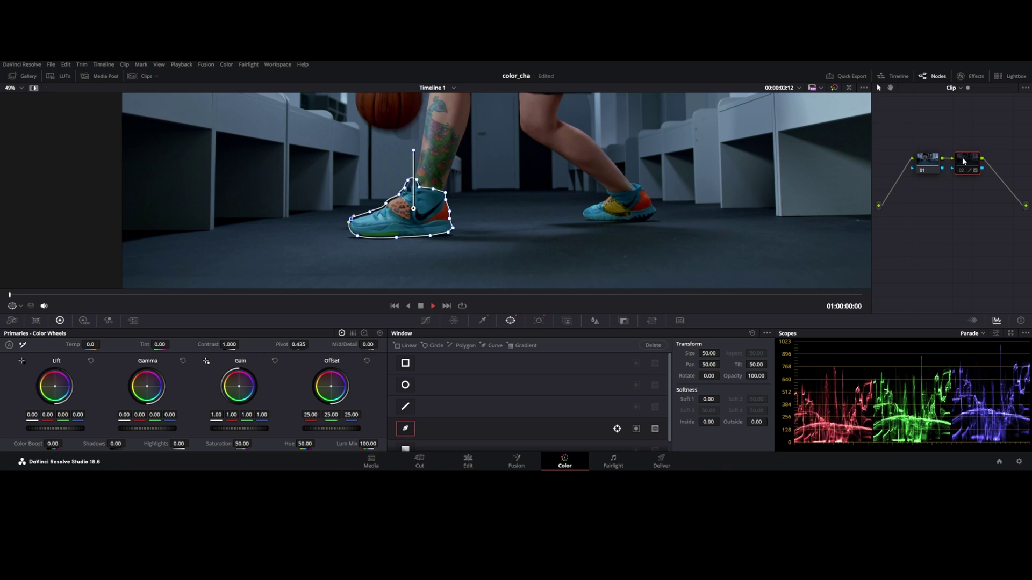
{"action": "left_click", "coordinate": [482, 347]}
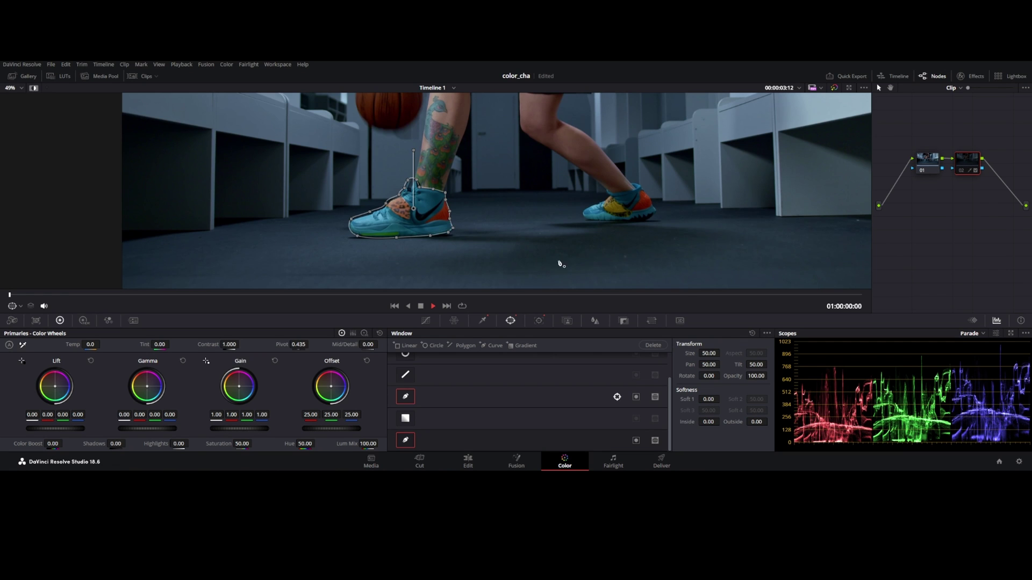
{"action": "scroll", "coordinate": [645, 223], "scroll_direction": "up", "scroll_amount": 4}
{"action": "left_click_drag", "start_coordinate": [644, 224], "coordinate": [487, 234]}
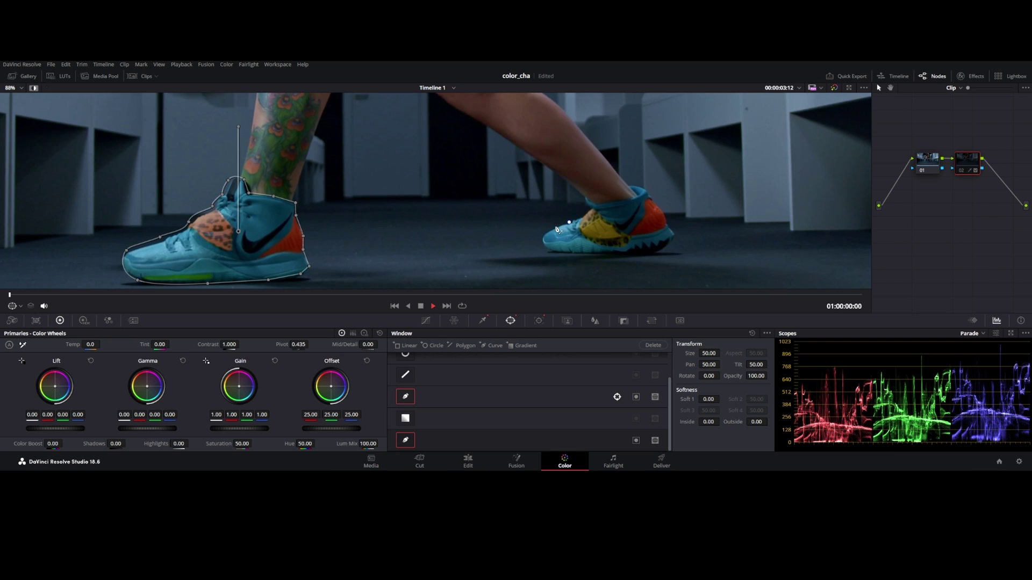
{"action": "left_click", "coordinate": [554, 251]}
{"action": "left_click", "coordinate": [601, 256]}
{"action": "left_click", "coordinate": [651, 254]}
{"action": "left_click", "coordinate": [670, 245]}
{"action": "left_click", "coordinate": [677, 235]}
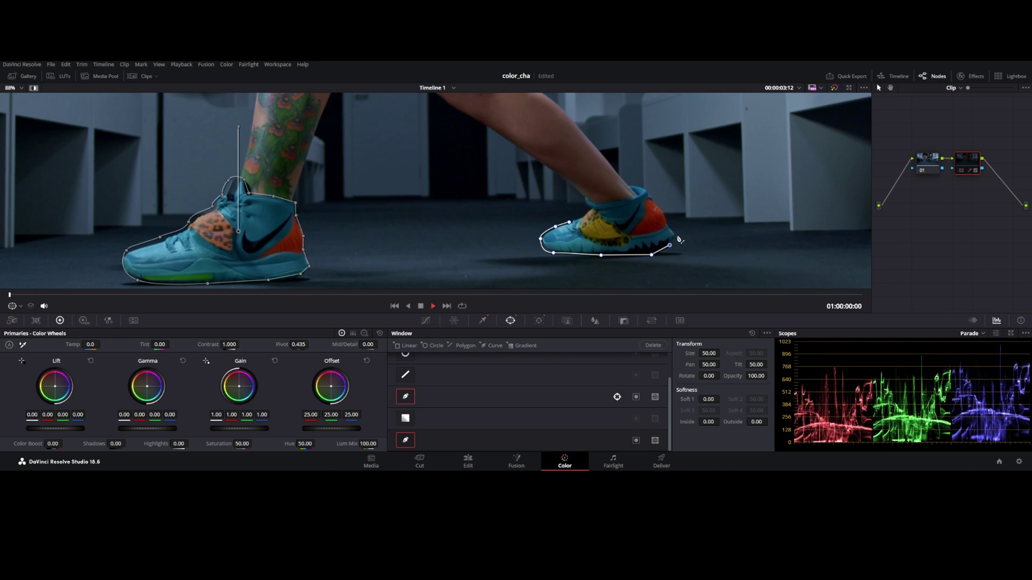
{"action": "left_click", "coordinate": [669, 225]}
{"action": "left_click", "coordinate": [656, 200]}
{"action": "left_click", "coordinate": [629, 184]}
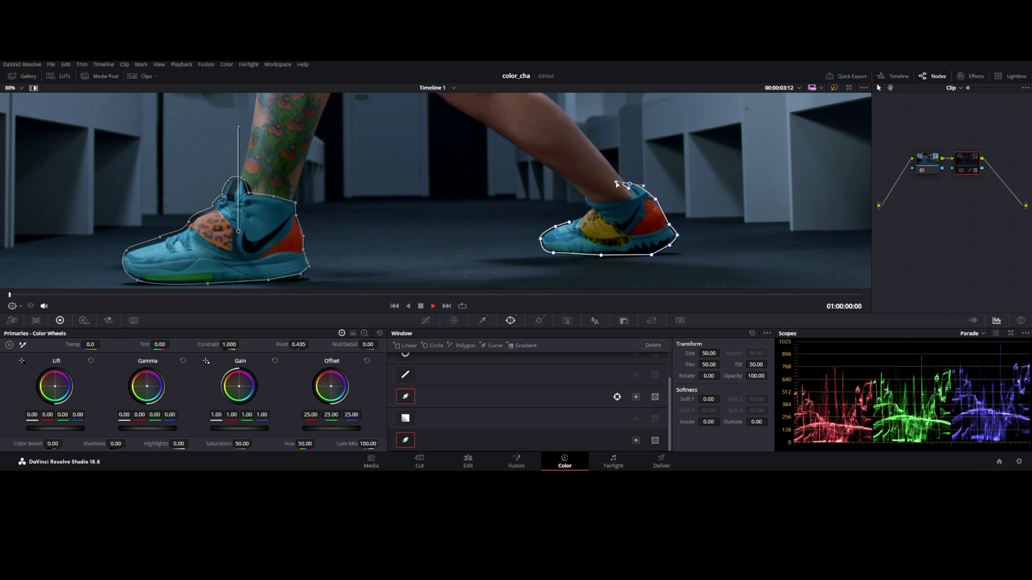
{"action": "left_click", "coordinate": [640, 184]}
{"action": "left_click", "coordinate": [635, 195]}
{"action": "left_click", "coordinate": [623, 200]}
Step: Re-enable node 02 with its selection highlighted and track the rear-shoe window forward through the clip
{"action": "key", "text": "ctrl+d"}
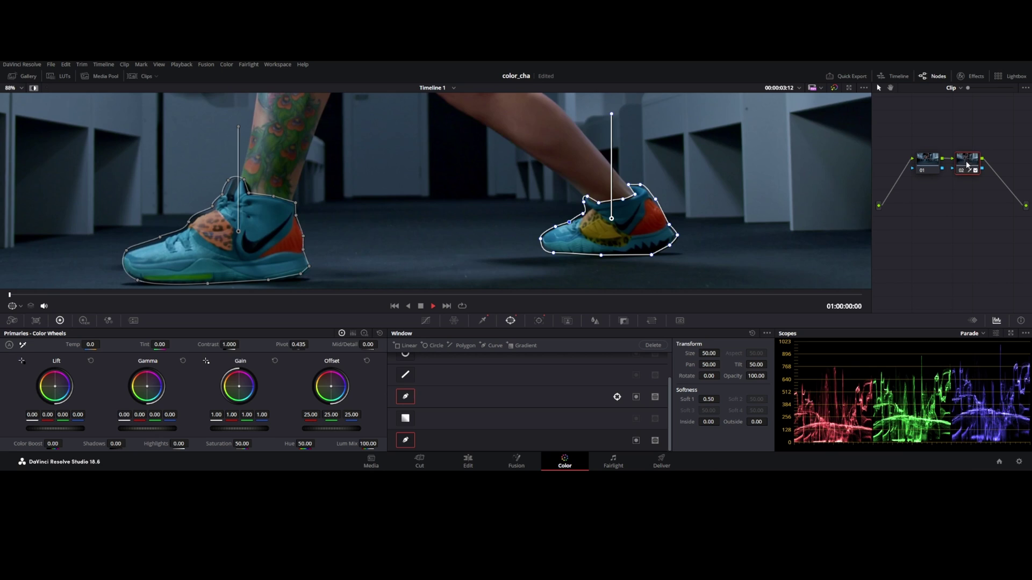
{"action": "key", "text": "shift+h"}
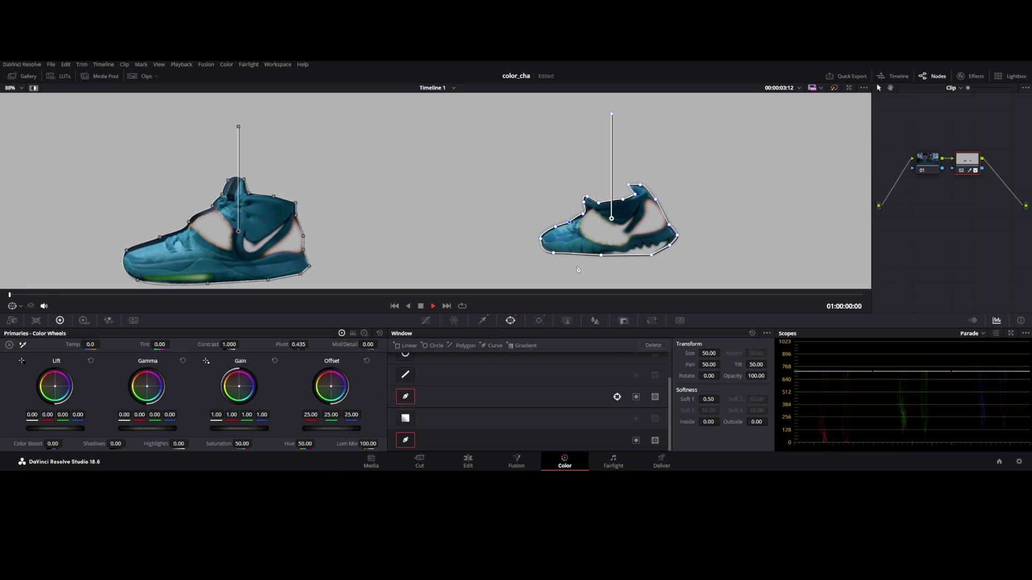
{"action": "left_click", "coordinate": [539, 321]}
{"action": "left_click", "coordinate": [447, 346]}
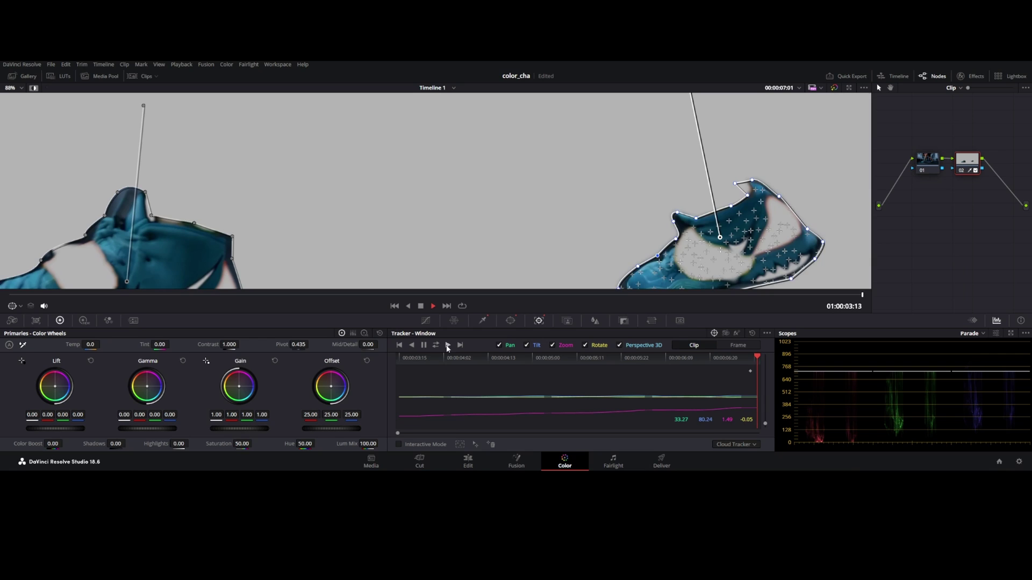
Step: Fit the rear-shoe window's points around the toe and sole at the clip's last frame
{"action": "scroll", "coordinate": [751, 231], "scroll_direction": "down", "scroll_amount": 4}
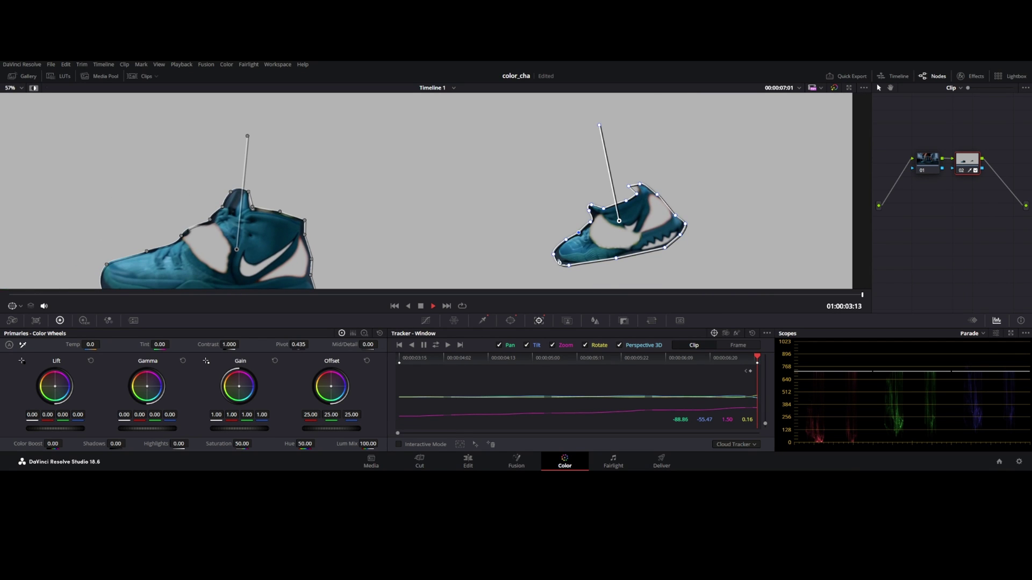
{"action": "left_click_drag", "start_coordinate": [568, 266], "coordinate": [613, 259]}
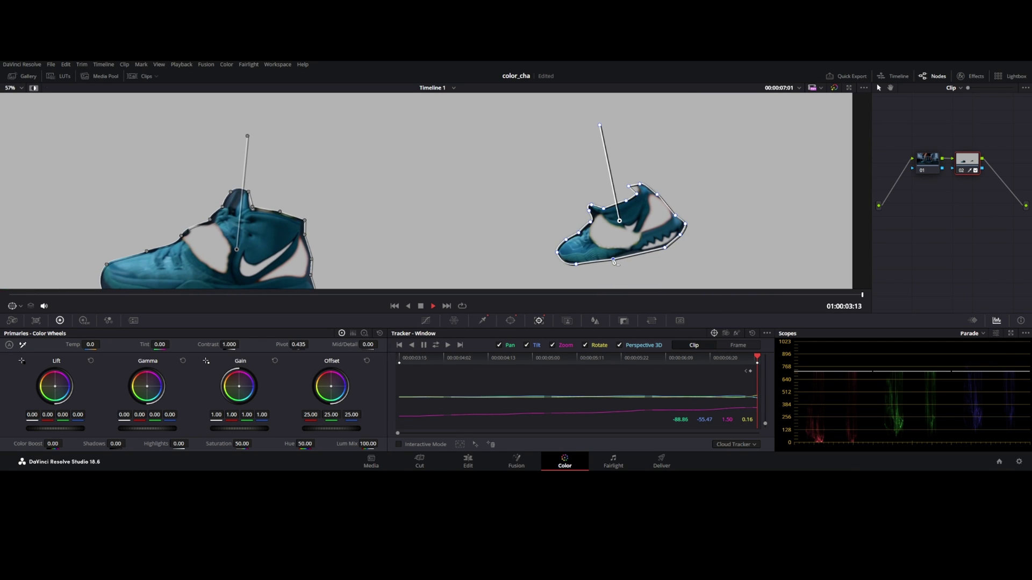
{"action": "left_click", "coordinate": [576, 263]}
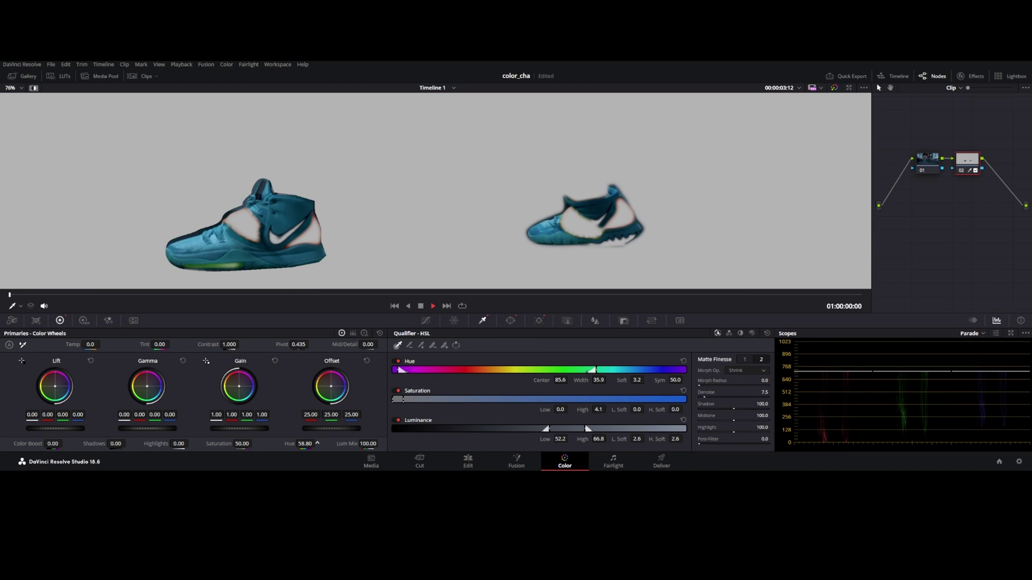
Step: Recolour the selected shoes by setting Hue to 99.60 and Saturation to 66.20
{"action": "left_click_drag", "start_coordinate": [305, 443], "coordinate": [327, 443]}
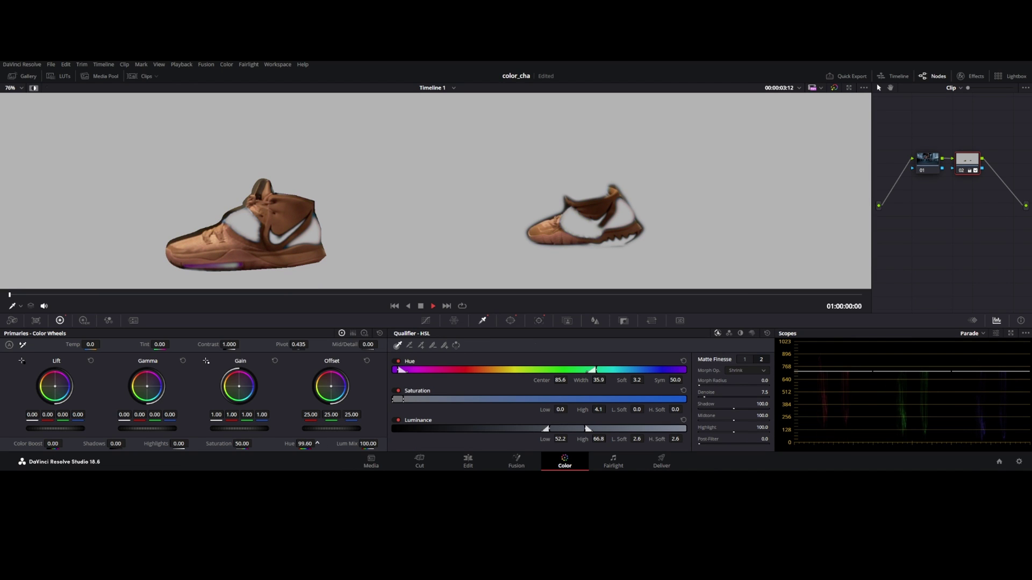
Step: Soften the front-shoe window by setting Soft 1 to 0.50 and Inside softness to 0.30
{"action": "left_click", "coordinate": [512, 320]}
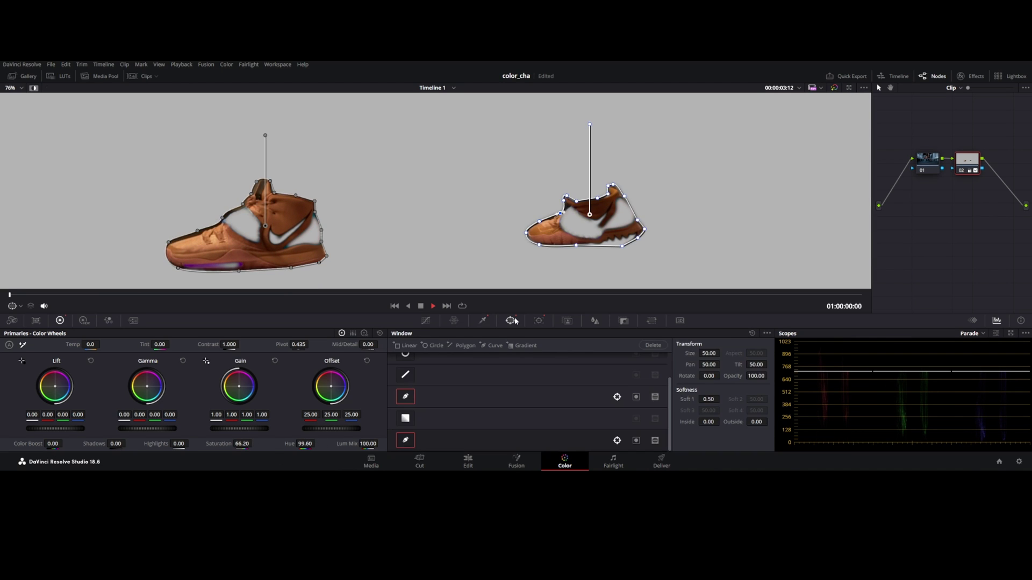
{"action": "left_click", "coordinate": [265, 226]}
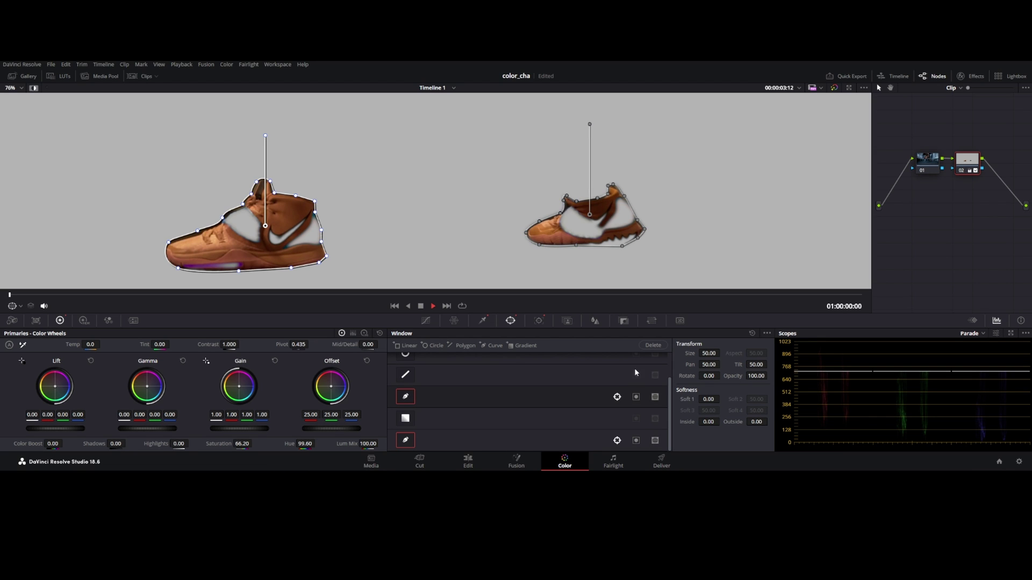
{"action": "left_click", "coordinate": [712, 399]}
{"action": "left_click_drag", "start_coordinate": [715, 399], "coordinate": [657, 398]}
{"action": "type", "text": "0.5"}
{"action": "key", "text": "Return"}
{"action": "left_click", "coordinate": [709, 422]}
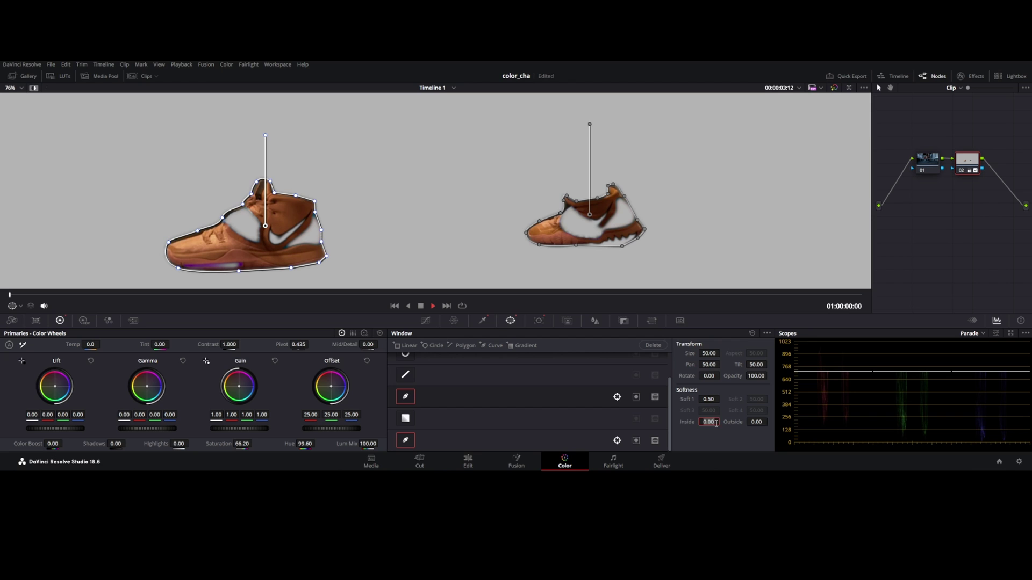
{"action": "type", "text": "0.3"}
{"action": "key", "text": "Return"}
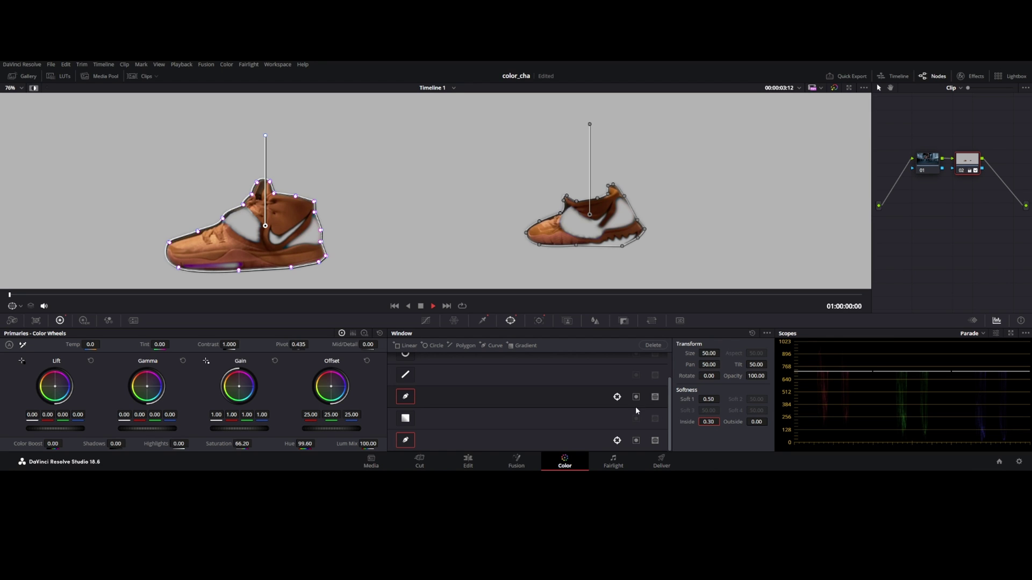
Step: Combine the two stacked clips on Video 1 and Video 2 into one new Fusion clip
{"action": "left_click", "coordinate": [468, 461]}
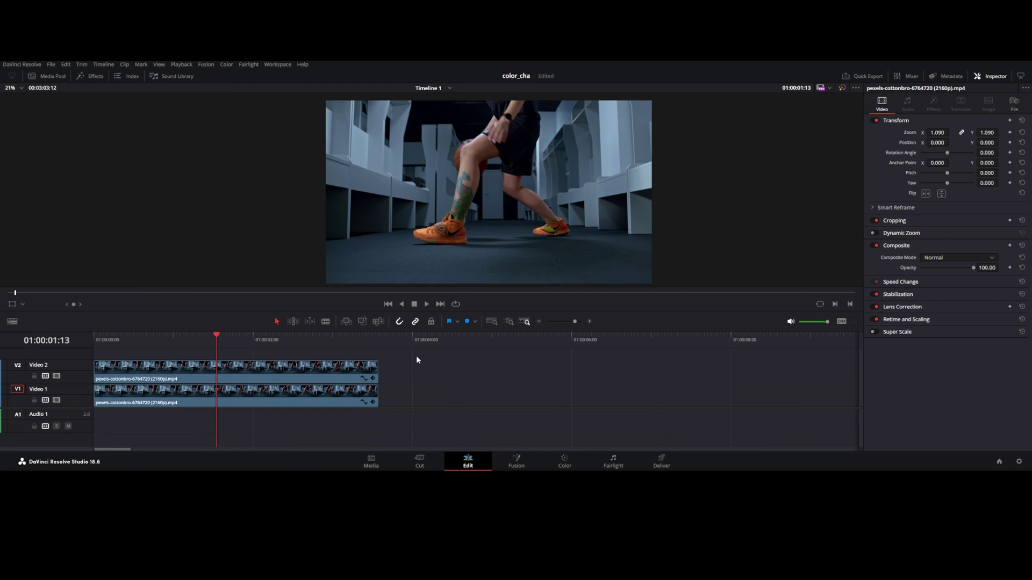
{"action": "left_click_drag", "start_coordinate": [416, 356], "coordinate": [352, 406]}
{"action": "right_click", "coordinate": [361, 367]}
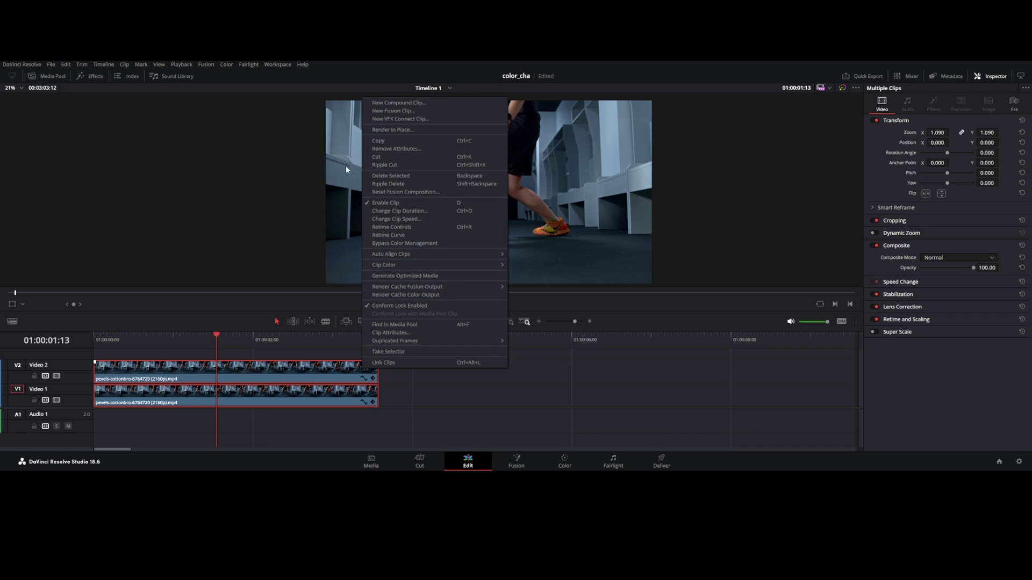
{"action": "left_click", "coordinate": [392, 111]}
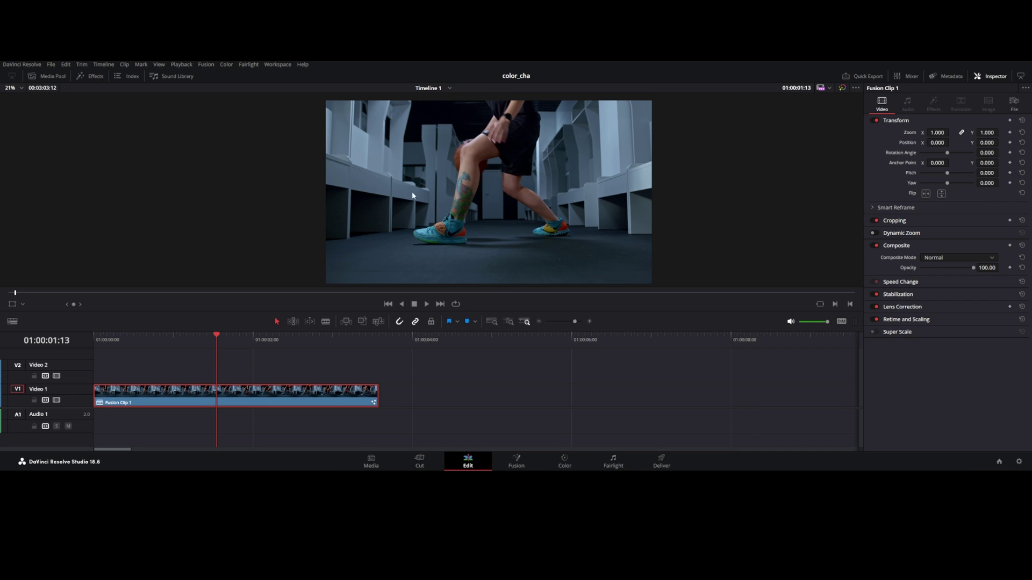
Step: Open the Fusion clip's composition and arrange MediaIn1 in line before Merge1, with MediaIn2 above Merge1
{"action": "left_click", "coordinate": [516, 462]}
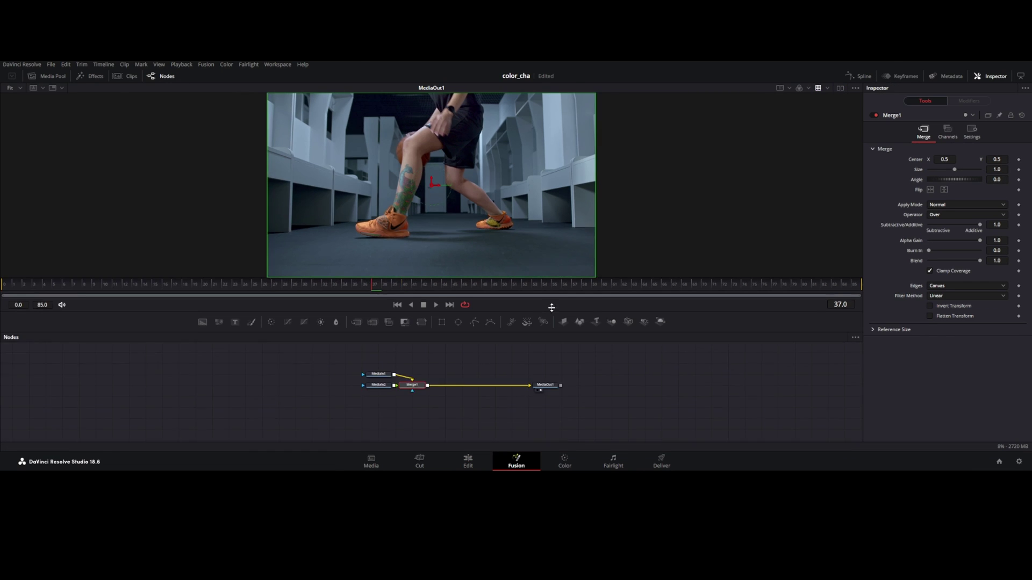
{"action": "left_click_drag", "start_coordinate": [551, 307], "coordinate": [551, 274]}
{"action": "mouse_move", "coordinate": [378, 352]}
{"action": "left_mouse_down"}
{"action": "mouse_move", "coordinate": [424, 336]}
{"action": "mouse_move", "coordinate": [420, 325]}
{"action": "mouse_move", "coordinate": [361, 352]}
{"action": "left_mouse_up"}
{"action": "left_click_drag", "start_coordinate": [420, 323], "coordinate": [411, 323]}
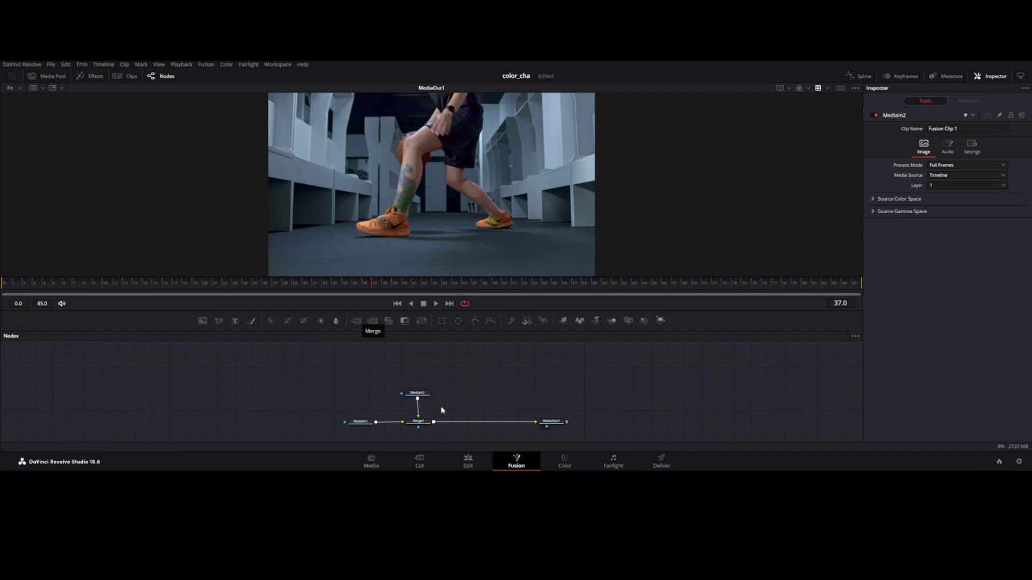
Step: Add a second Merge node between Merge1 and MediaOut1
{"action": "left_click", "coordinate": [418, 422]}
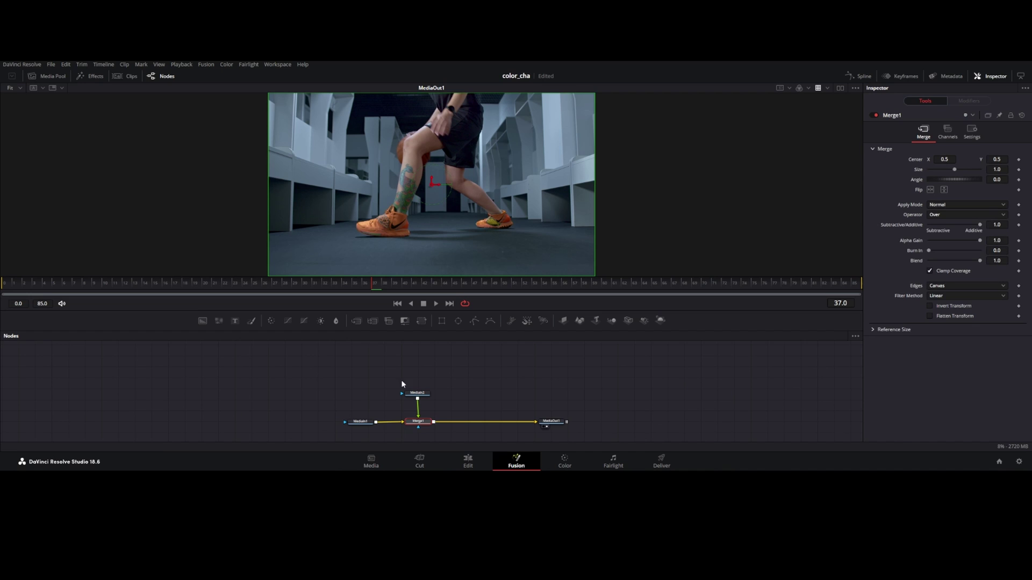
{"action": "left_click", "coordinate": [356, 321]}
{"action": "left_click_drag", "start_coordinate": [451, 421], "coordinate": [475, 421]}
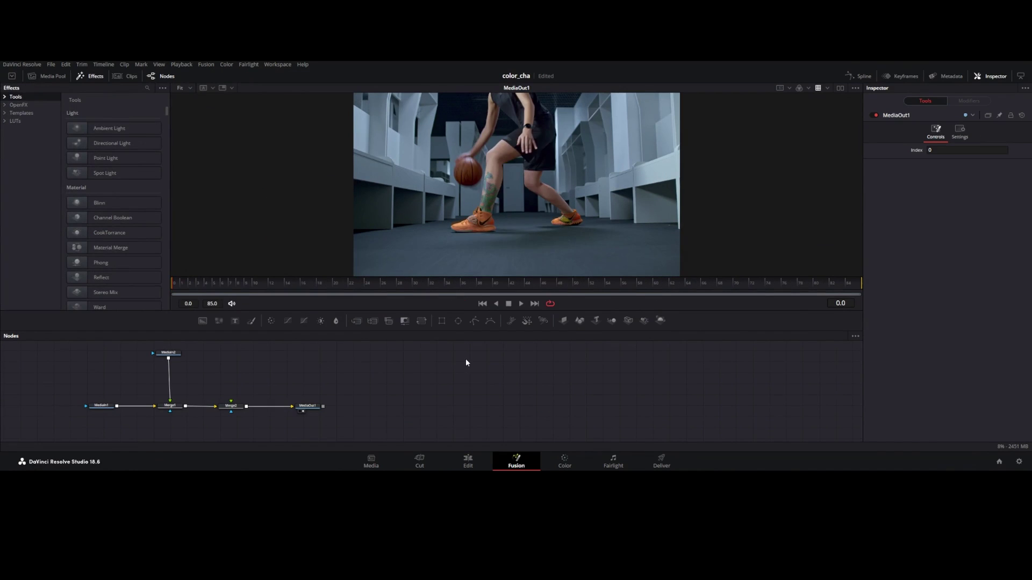
Step: Add a ProtoV2_Effect node, feed it from MediaIn2's output and connect it to Merge2's foreground
{"action": "key", "text": "shift+space"}
{"action": "type", "text": "pro"}
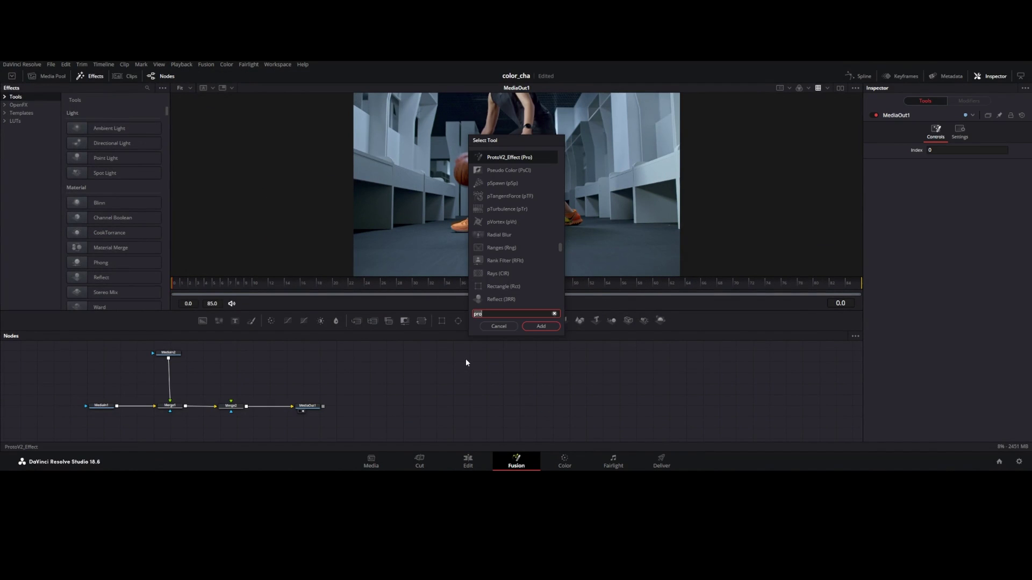
{"action": "left_click", "coordinate": [509, 157]}
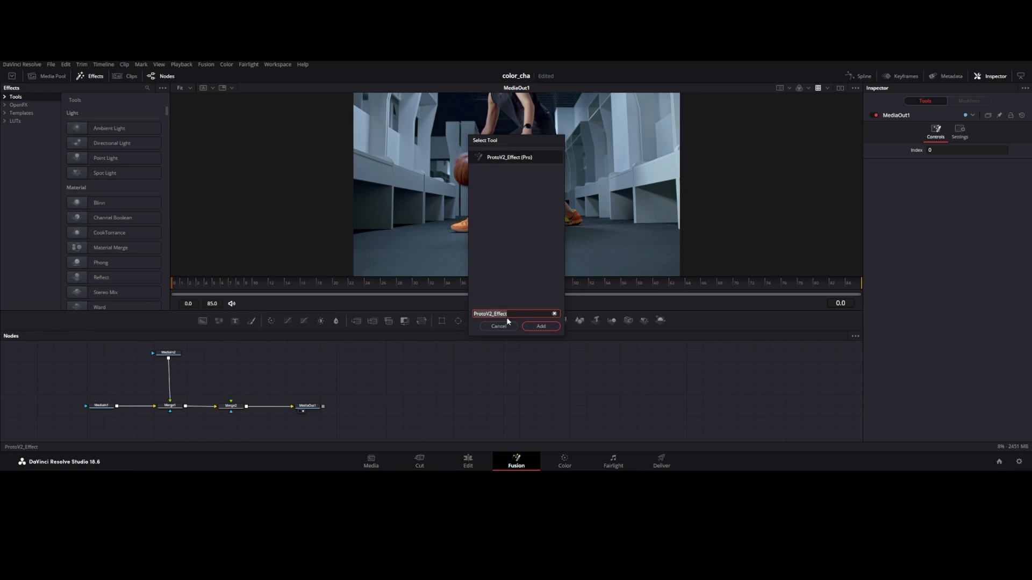
{"action": "left_click", "coordinate": [541, 327]}
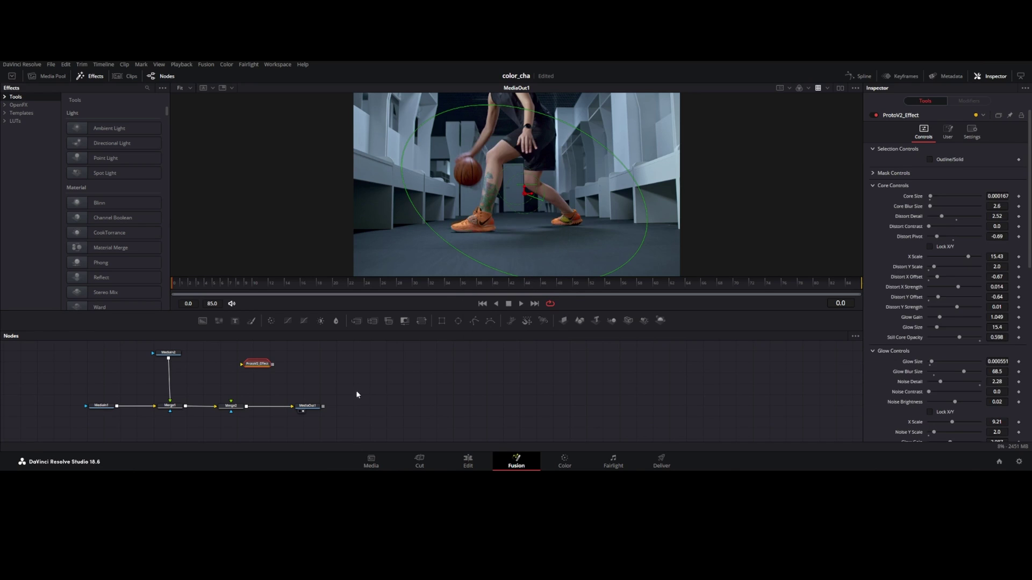
{"action": "left_click_drag", "start_coordinate": [266, 366], "coordinate": [231, 404]}
{"action": "left_click_drag", "start_coordinate": [168, 358], "coordinate": [210, 376]}
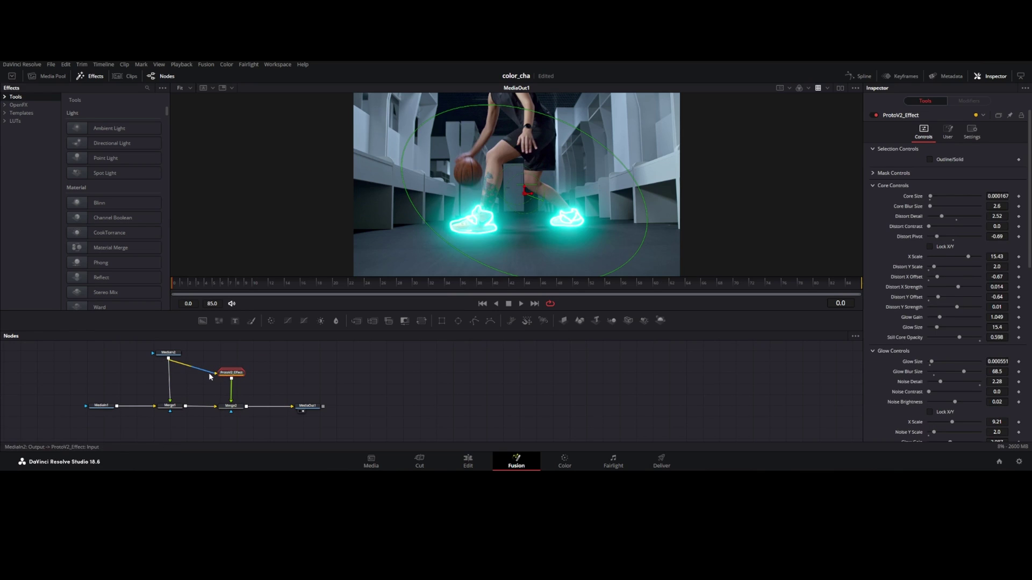
Step: Try presets of ProtoV2_Effect on the shoes, including Lava, Electro, Wanda and Ghost
{"action": "left_click", "coordinate": [948, 131]}
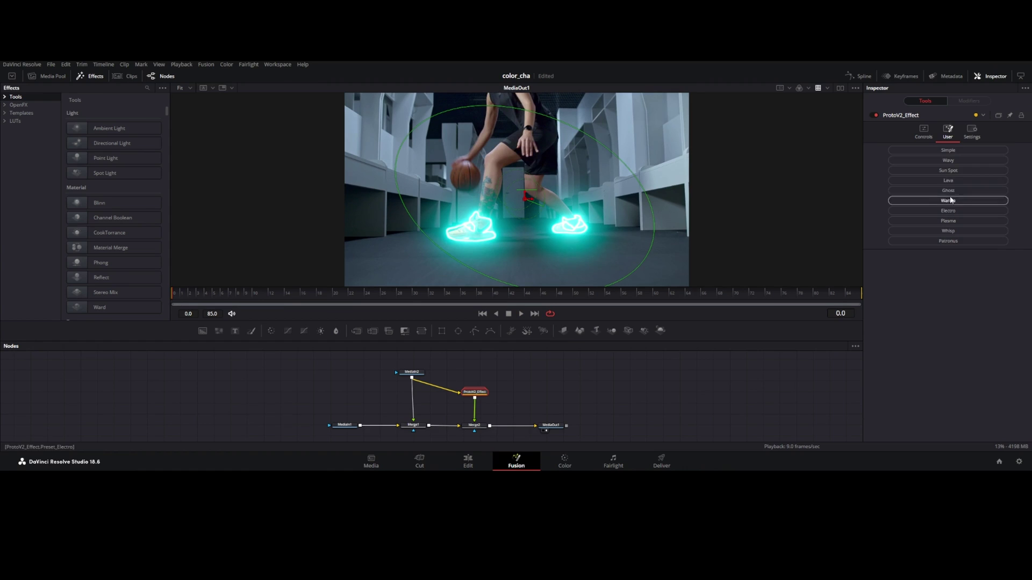
{"action": "left_click", "coordinate": [947, 182]}
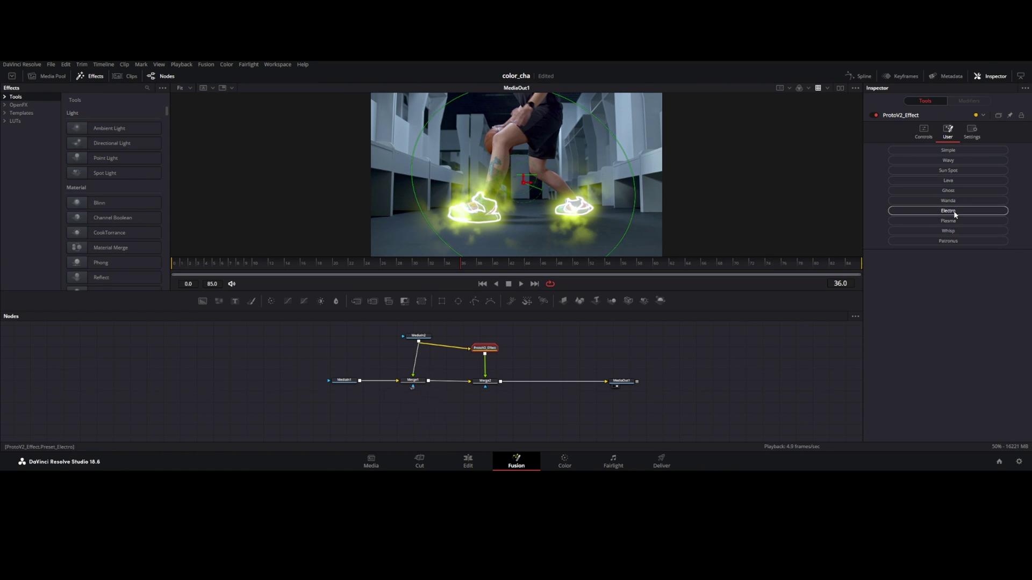
{"action": "left_click", "coordinate": [953, 211]}
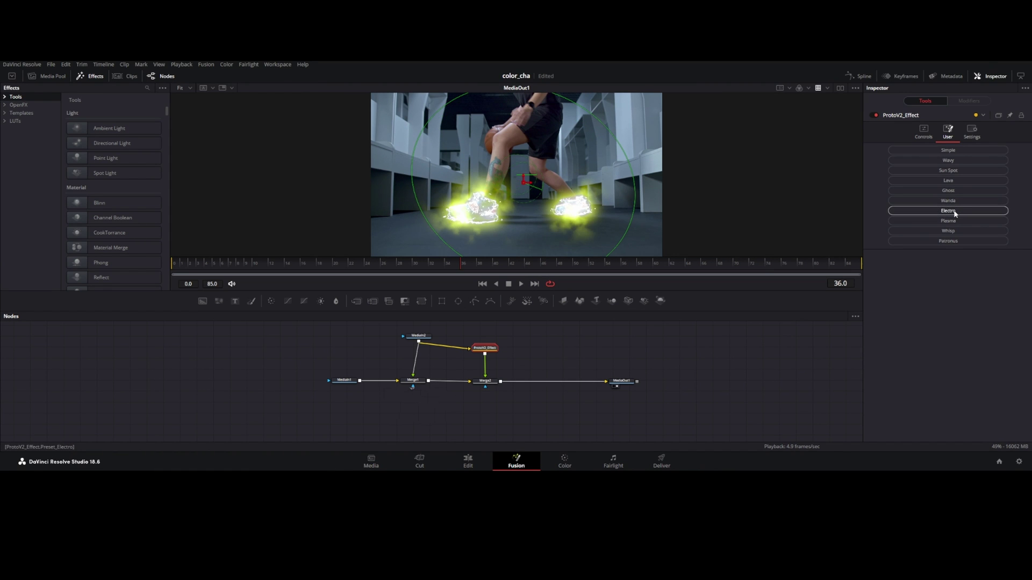
{"action": "left_click", "coordinate": [953, 200]}
{"action": "left_click", "coordinate": [953, 191]}
{"action": "left_click", "coordinate": [956, 202]}
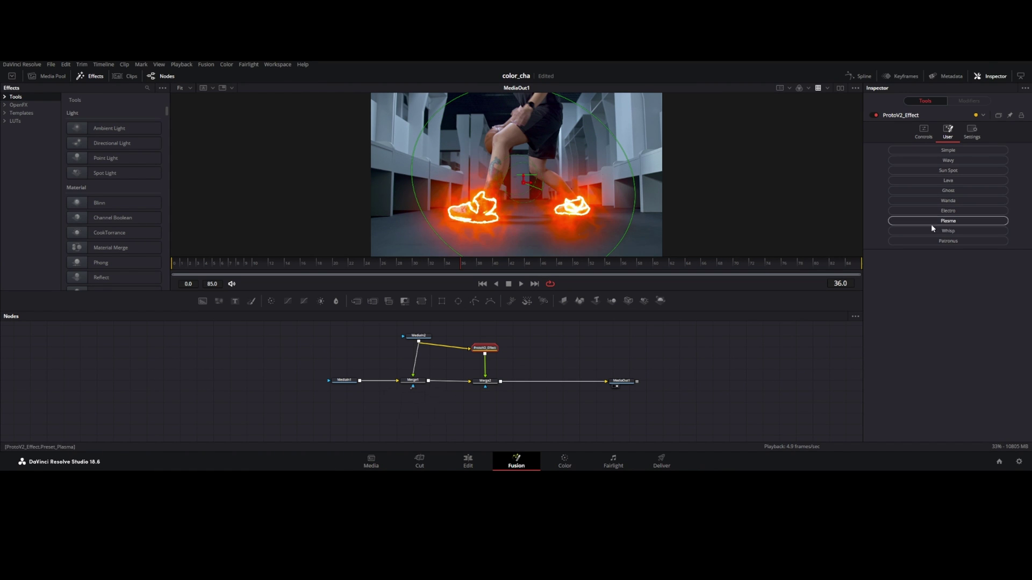
{"action": "left_click", "coordinate": [948, 231]}
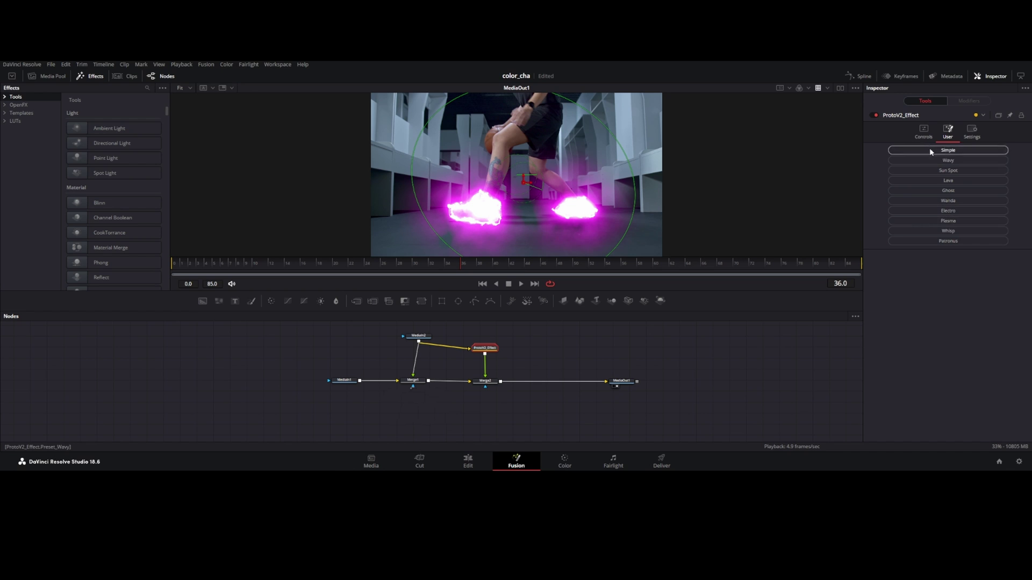
Step: Set the glow effect's core Scale to 13.23 and reduce its Core Size, core Glow Size and Glow Blur Size
{"action": "left_click", "coordinate": [924, 133]}
{"action": "mouse_move", "coordinate": [971, 256]}
{"action": "left_mouse_down"}
{"action": "mouse_move", "coordinate": [923, 260]}
{"action": "mouse_move", "coordinate": [951, 259]}
{"action": "left_mouse_up"}
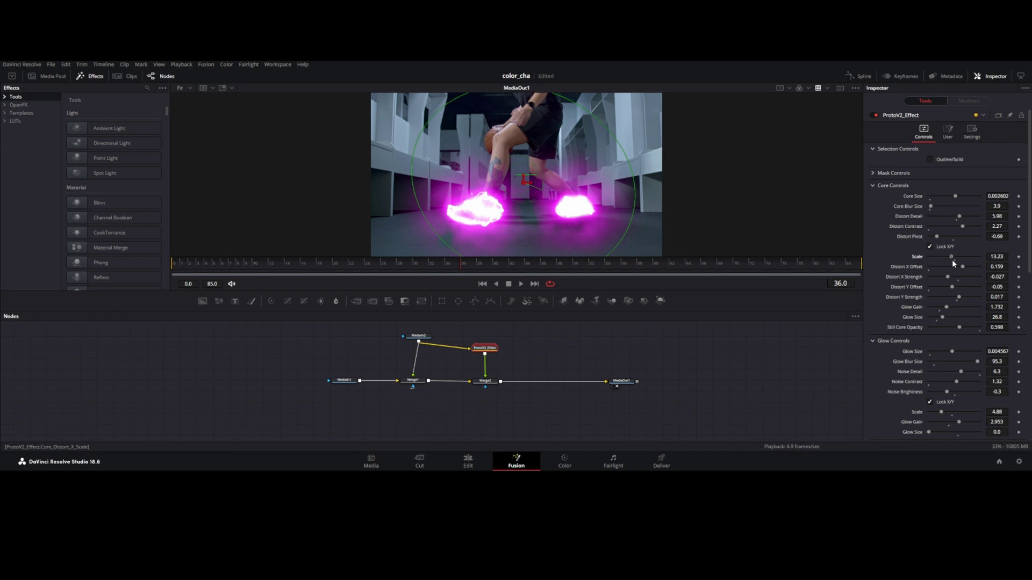
{"action": "left_click_drag", "start_coordinate": [955, 197], "coordinate": [940, 237]}
{"action": "left_click_drag", "start_coordinate": [942, 317], "coordinate": [932, 317]}
{"action": "left_click_drag", "start_coordinate": [977, 362], "coordinate": [974, 364]}
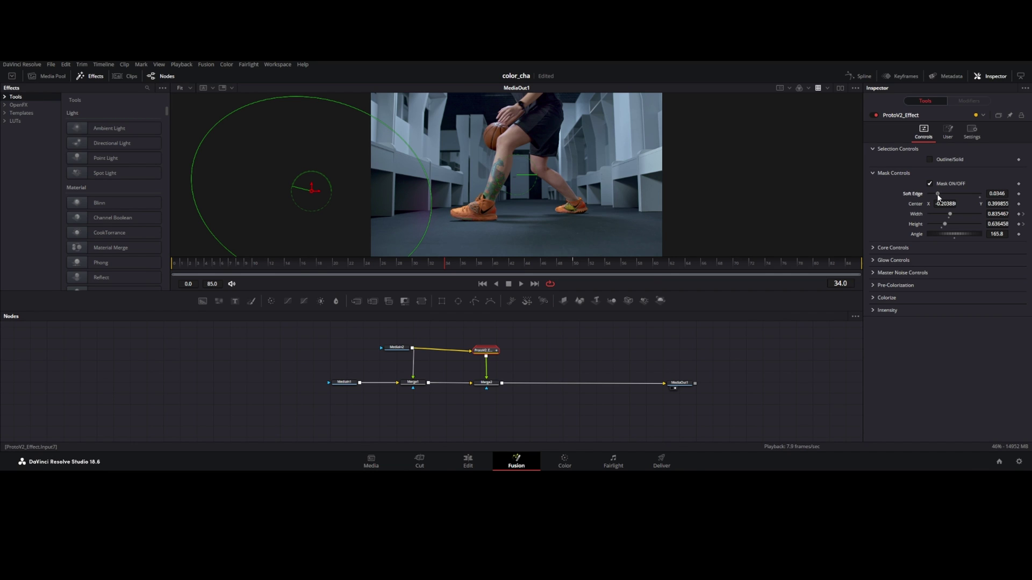
Step: Keyframe the effect mask's Center, Width and Height at frame 34, and move the mask horizontally past the picture's opposite edge at frame 54
{"action": "left_click", "coordinate": [1019, 204]}
{"action": "left_click", "coordinate": [1018, 224]}
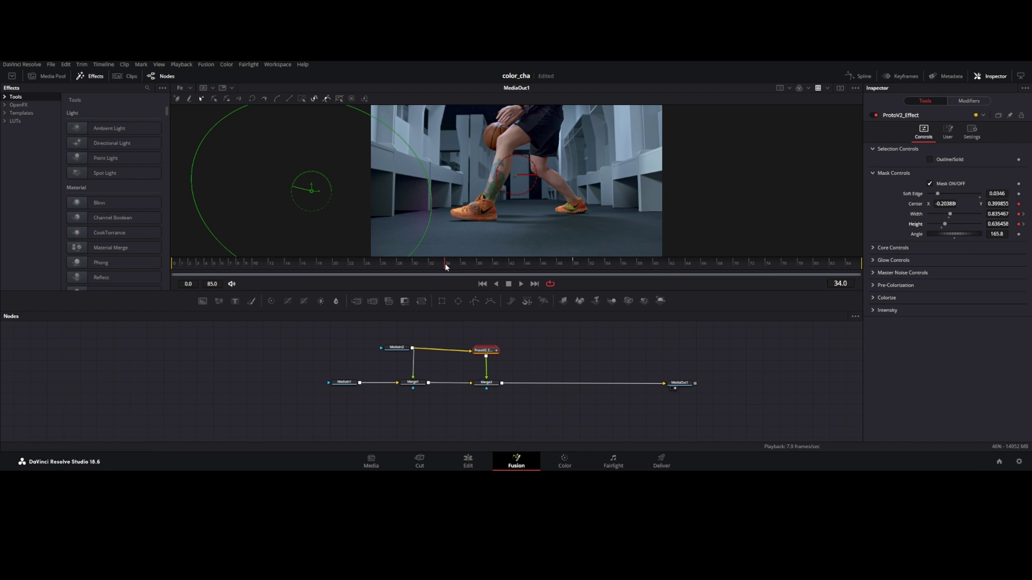
{"action": "left_click_drag", "start_coordinate": [541, 263], "coordinate": [606, 263]}
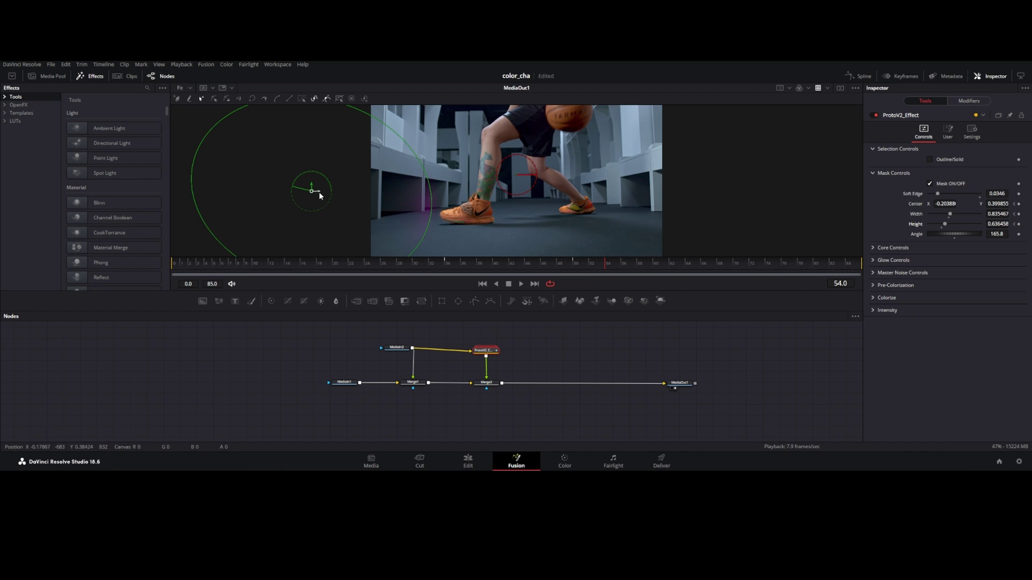
{"action": "left_click_drag", "start_coordinate": [321, 191], "coordinate": [731, 192]}
{"action": "left_click", "coordinate": [615, 264]}
{"action": "left_click_drag", "start_coordinate": [615, 264], "coordinate": [372, 264]}
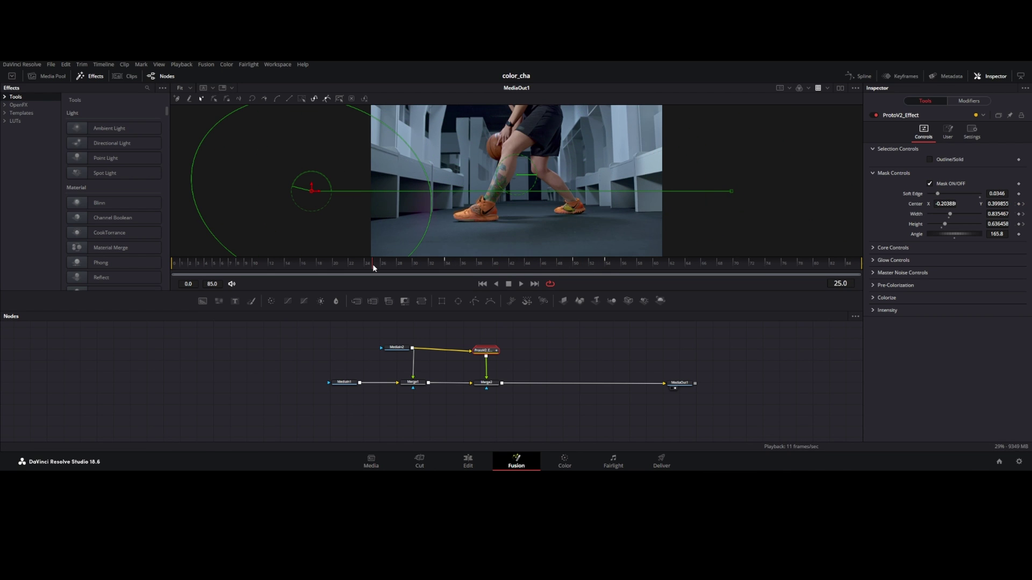
Step: Add a Rectangle mask node and connect it to Merge1's mask input
{"action": "left_click", "coordinate": [410, 394]}
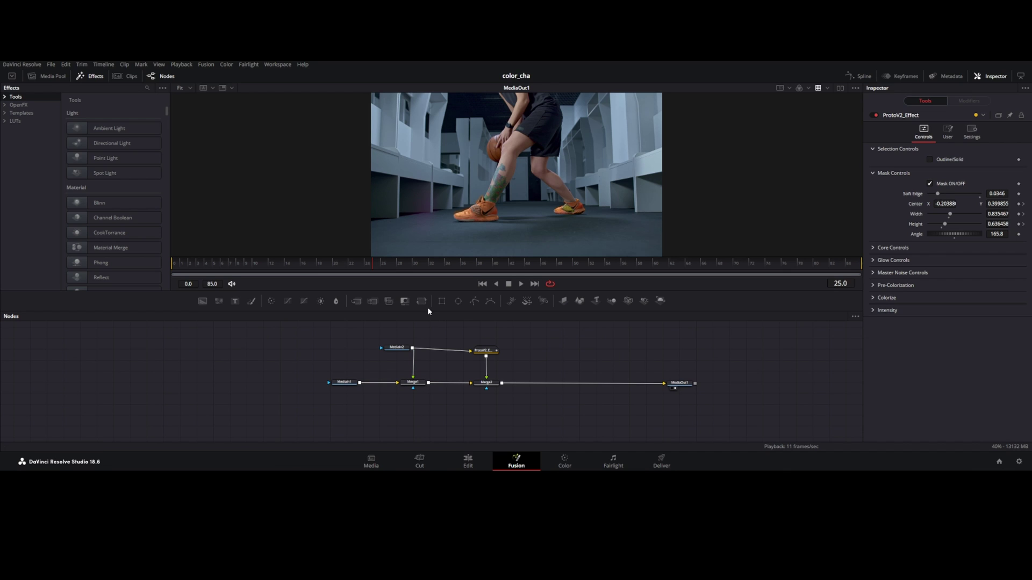
{"action": "left_click", "coordinate": [442, 301]}
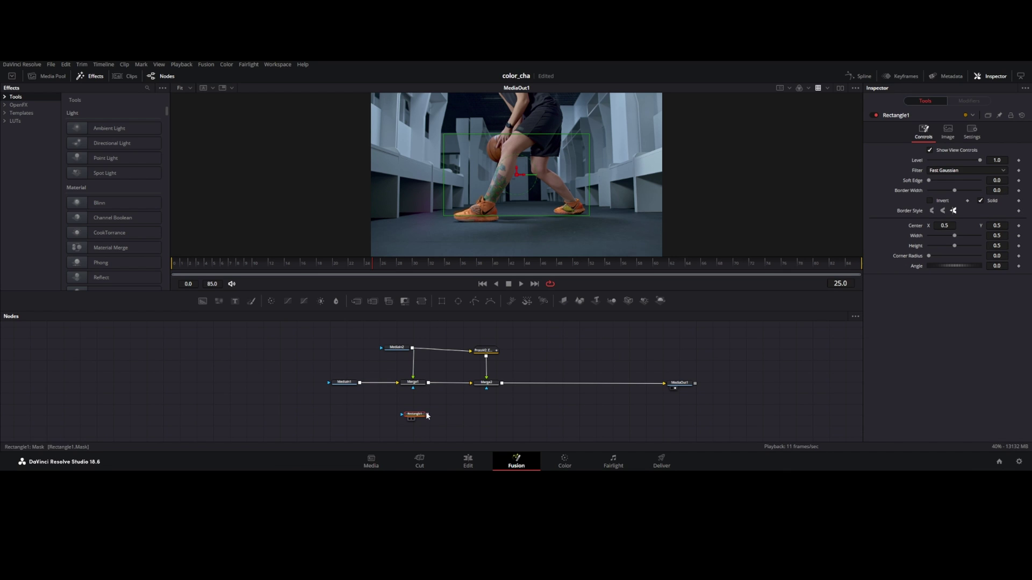
{"action": "left_click_drag", "start_coordinate": [427, 415], "coordinate": [413, 387]}
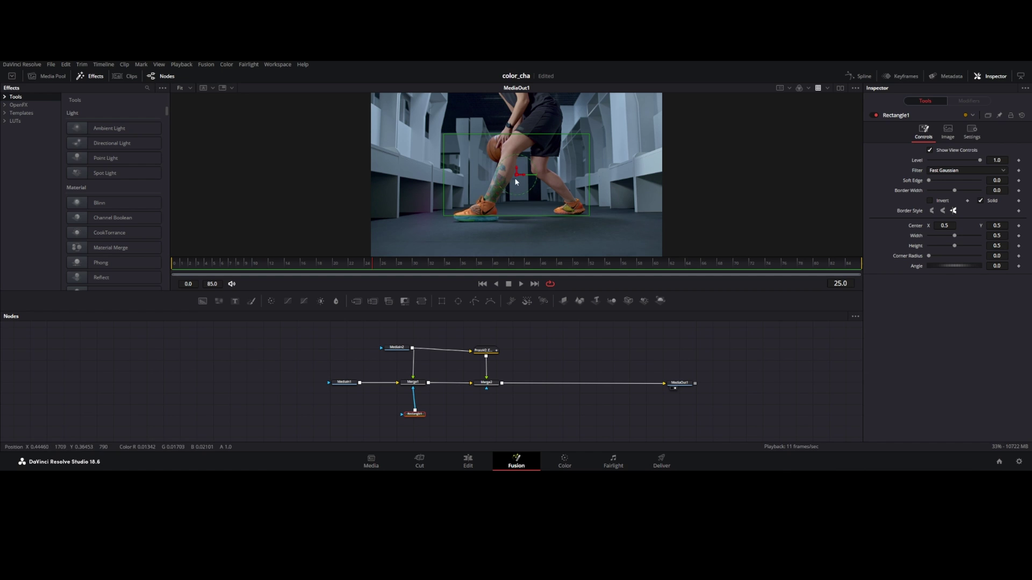
Step: Enlarge the rectangle mask to a width of about 0.79 and a greater height, and lower it around the shoes
{"action": "left_click_drag", "start_coordinate": [517, 216], "coordinate": [516, 228]}
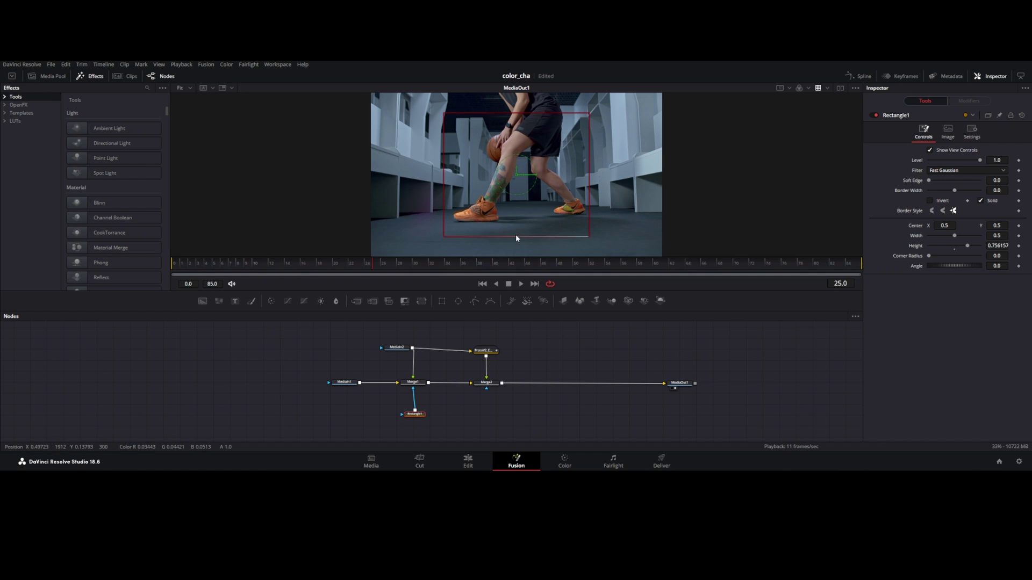
{"action": "left_click_drag", "start_coordinate": [444, 195], "coordinate": [401, 188]}
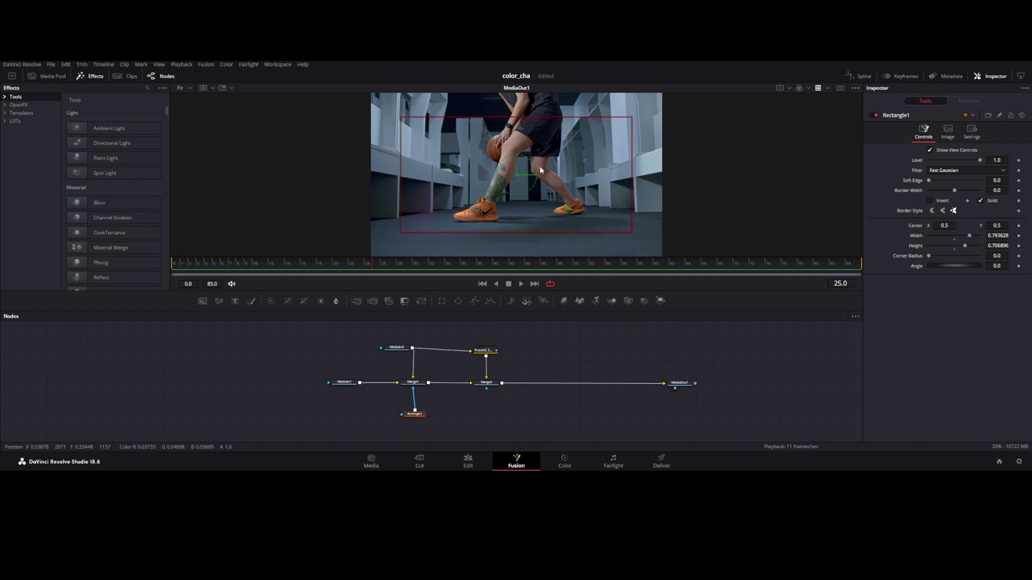
{"action": "left_click_drag", "start_coordinate": [518, 175], "coordinate": [517, 189]}
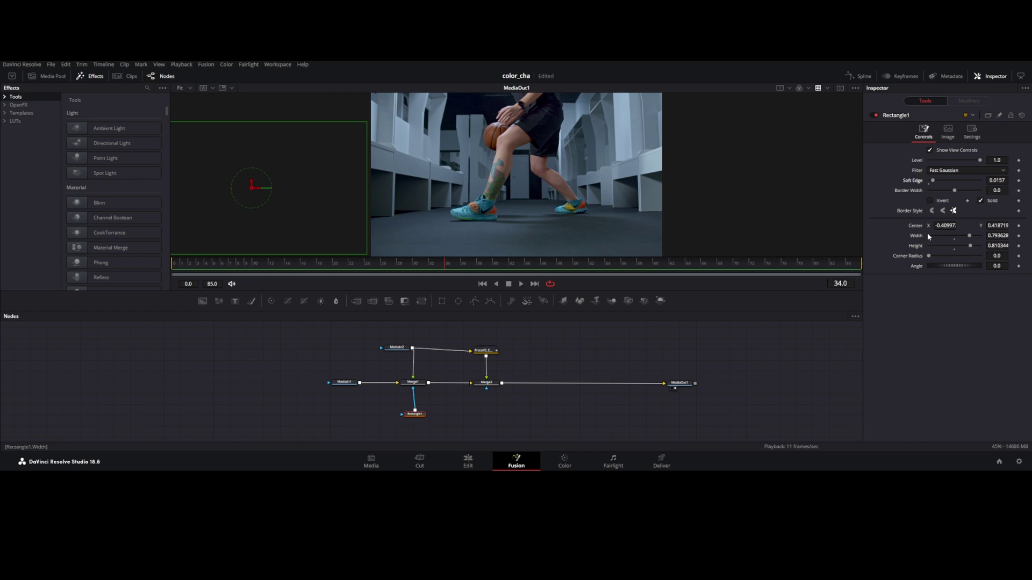
Step: Keyframe the rectangle's Center outside the picture at frame 34, and move it over the shoes to X about 0.49 at frame 56
{"action": "left_click", "coordinate": [1019, 226]}
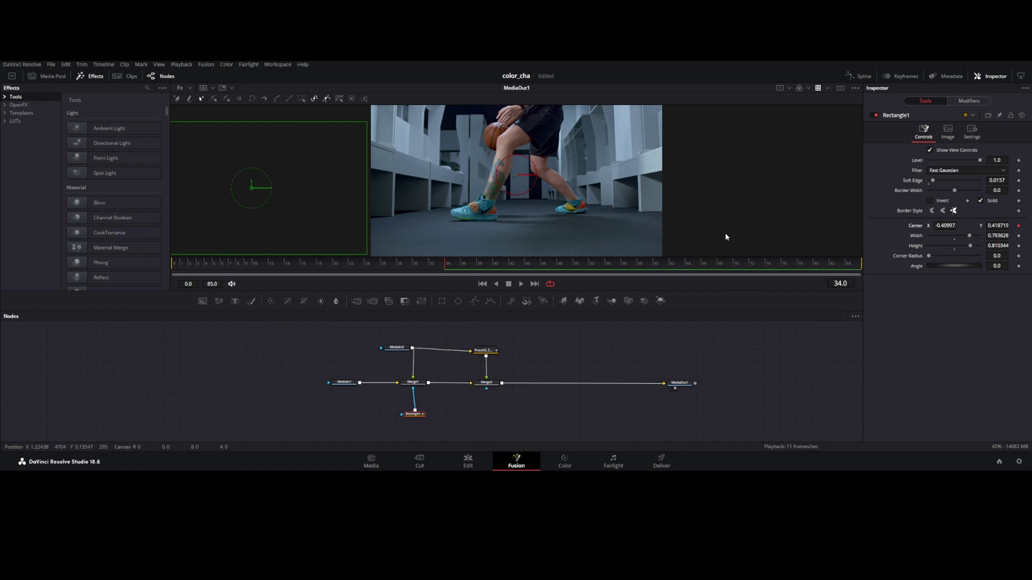
{"action": "left_click_drag", "start_coordinate": [504, 265], "coordinate": [624, 264]}
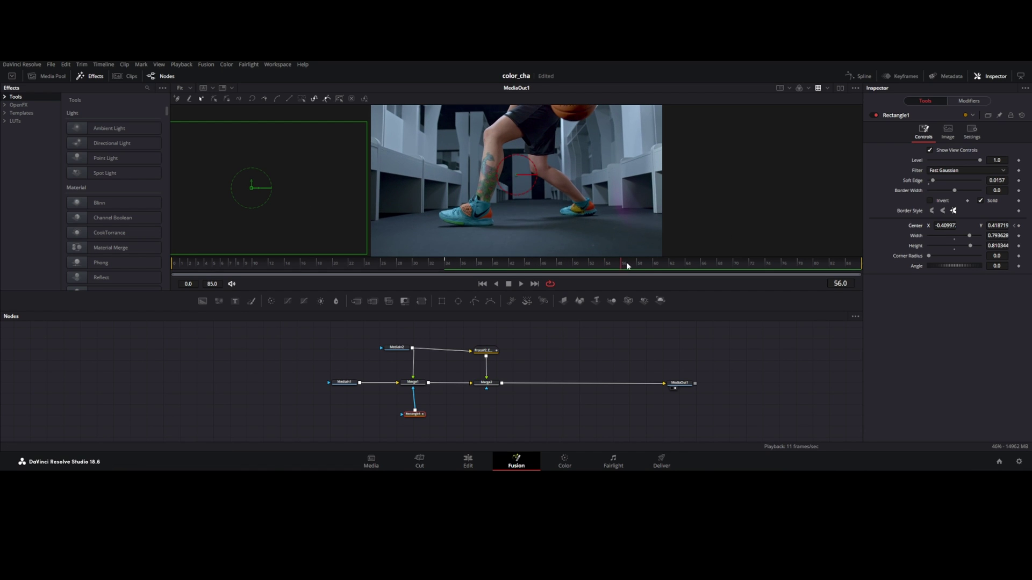
{"action": "left_click_drag", "start_coordinate": [269, 189], "coordinate": [521, 199]}
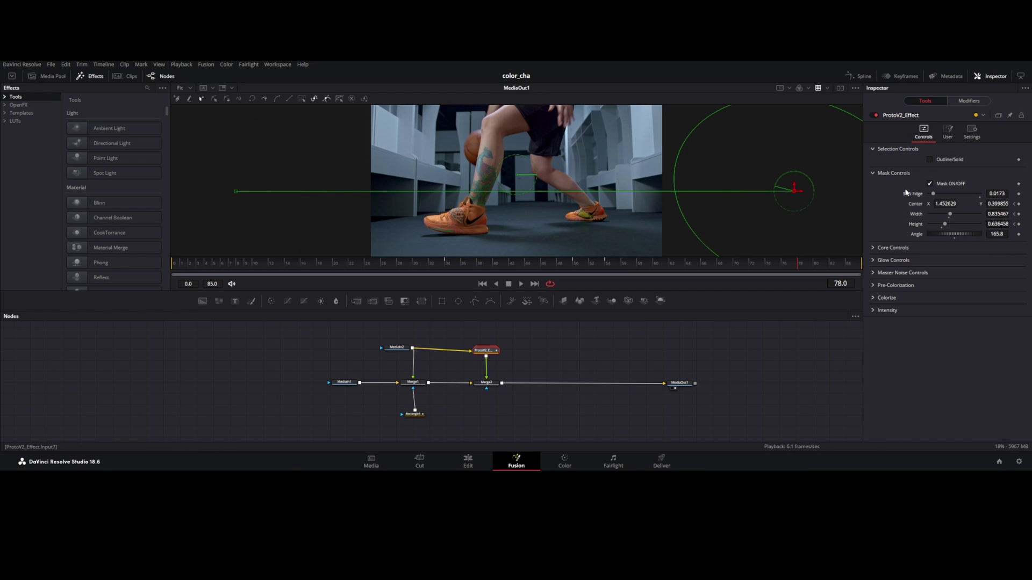
Step: Smooth the mask animation keyframes of Rectangle1 and the glow effect in the Spline editor, and close the editor
{"action": "left_click", "coordinate": [858, 75]}
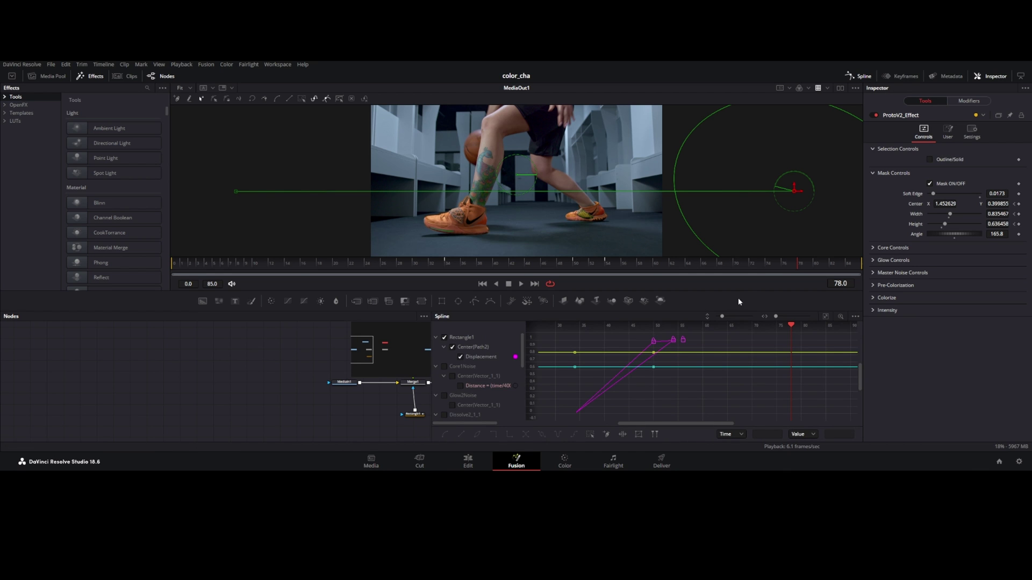
{"action": "left_click", "coordinate": [455, 338]}
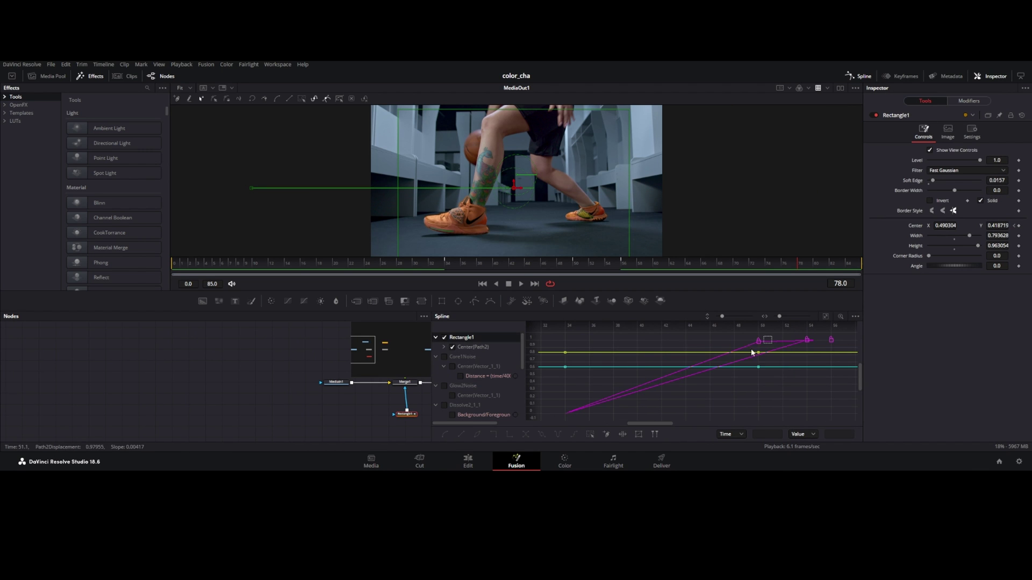
{"action": "left_click_drag", "start_coordinate": [772, 336], "coordinate": [597, 397]}
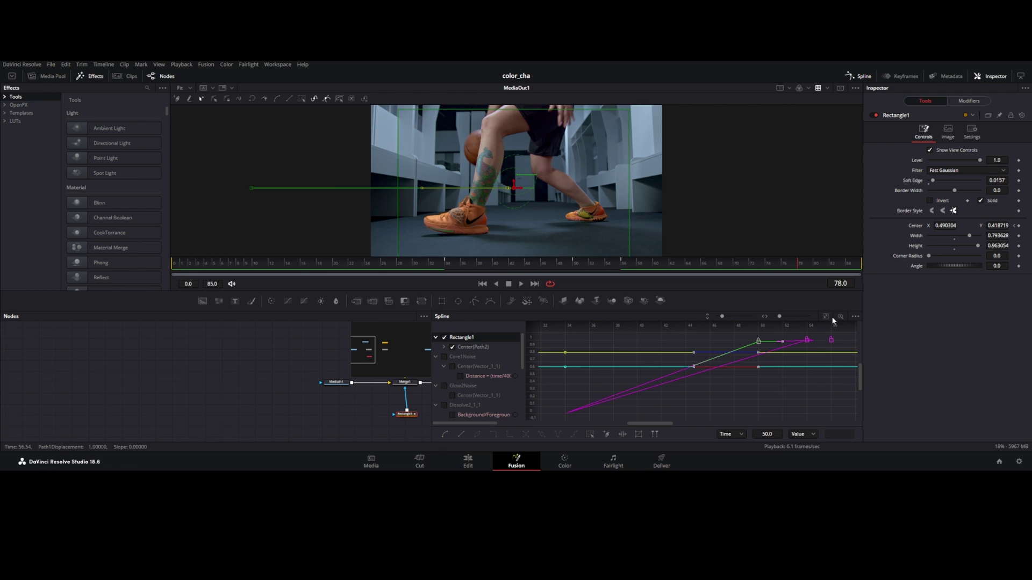
{"action": "left_click_drag", "start_coordinate": [819, 332], "coordinate": [546, 422]}
{"action": "key", "text": "s"}
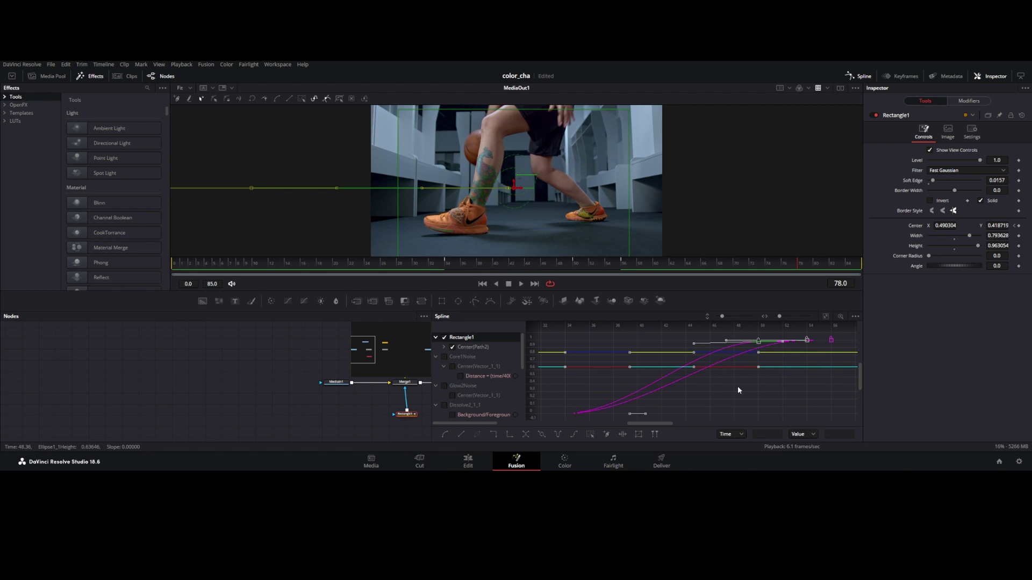
{"action": "left_click", "coordinate": [737, 386]}
{"action": "left_click", "coordinate": [862, 76]}
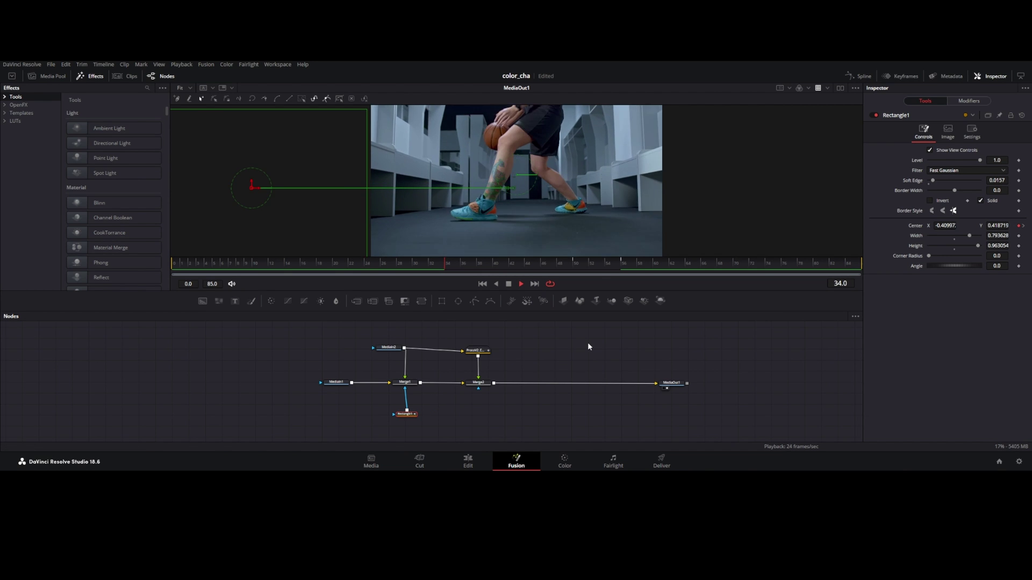
Step: Adjust the ProtoV2 effect's mask Soft Edge to about 0.082 and play back the glow animation
{"action": "left_click_drag", "start_coordinate": [578, 270], "coordinate": [562, 274]}
{"action": "left_click", "coordinate": [476, 350]}
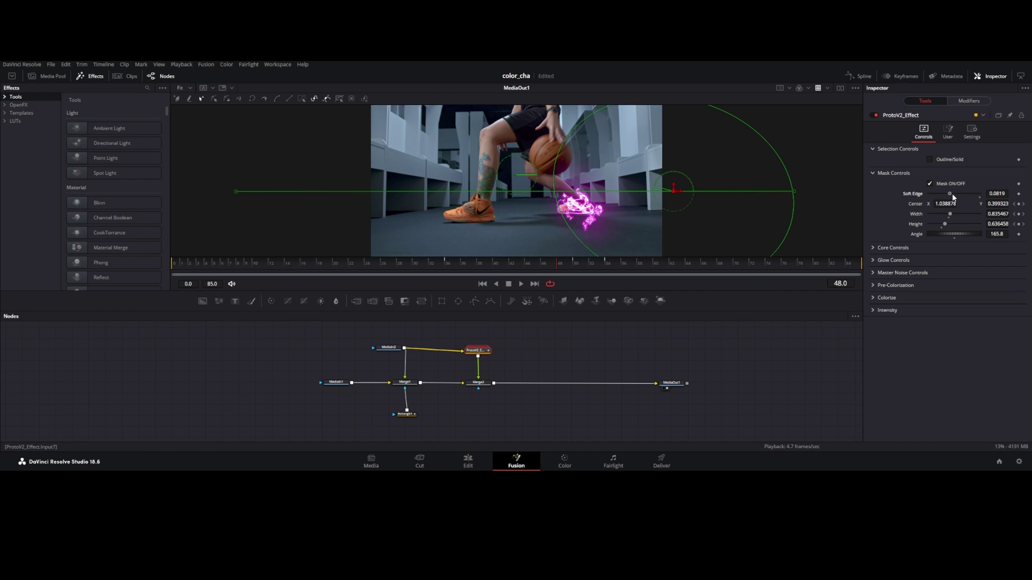
{"action": "key", "text": "space"}
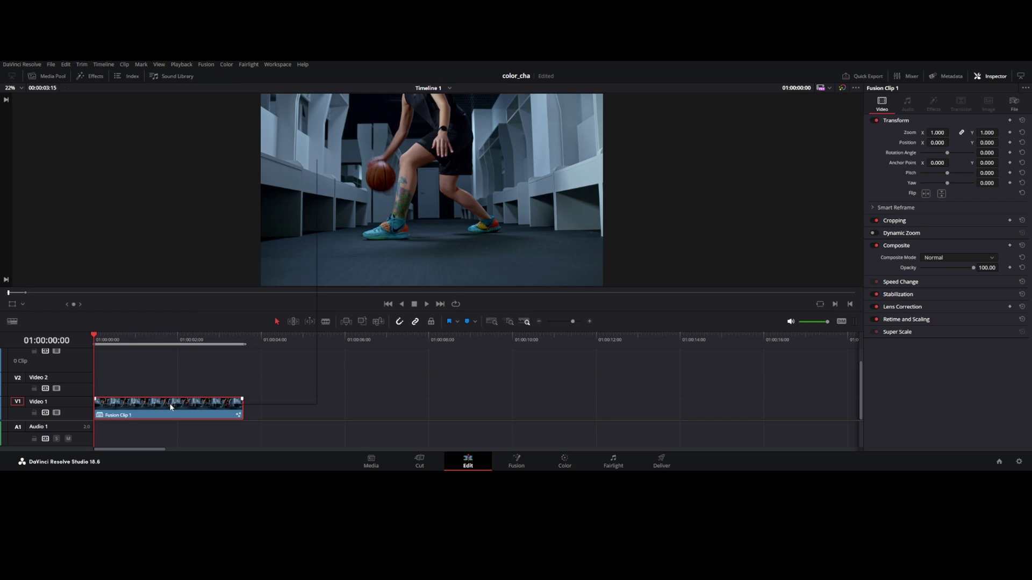
Step: Show the retime controls on Fusion Clip 1 and add two speed points around the shoe colour change, the second at 01:00:02:04
{"action": "right_click", "coordinate": [171, 407]}
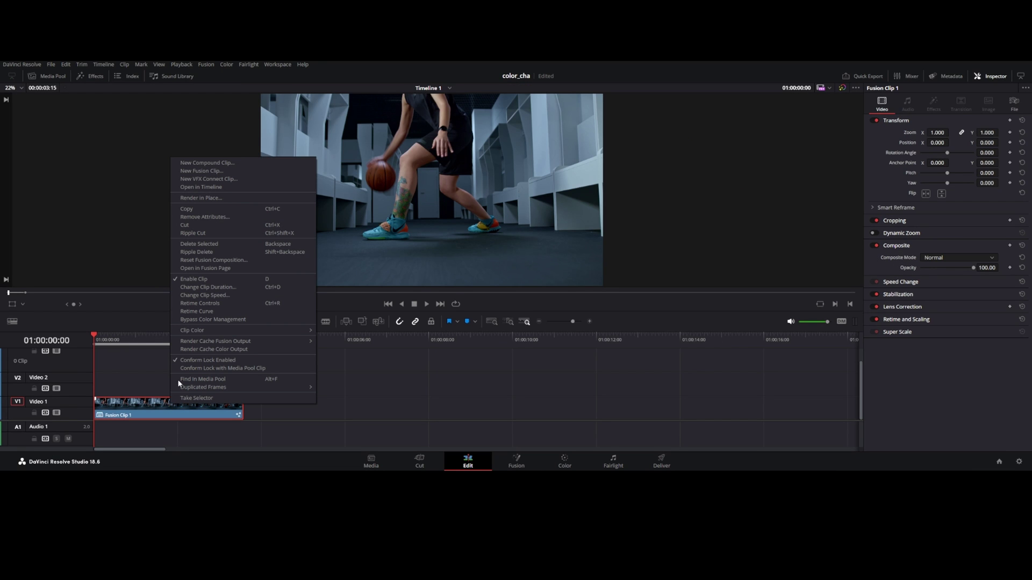
{"action": "left_click", "coordinate": [207, 303]}
{"action": "scroll", "coordinate": [202, 408], "scroll_direction": "up", "scroll_amount": 4}
{"action": "left_click_drag", "start_coordinate": [95, 337], "coordinate": [336, 338]}
{"action": "left_click", "coordinate": [293, 415]}
{"action": "left_click", "coordinate": [351, 401]}
{"action": "left_click", "coordinate": [388, 415]}
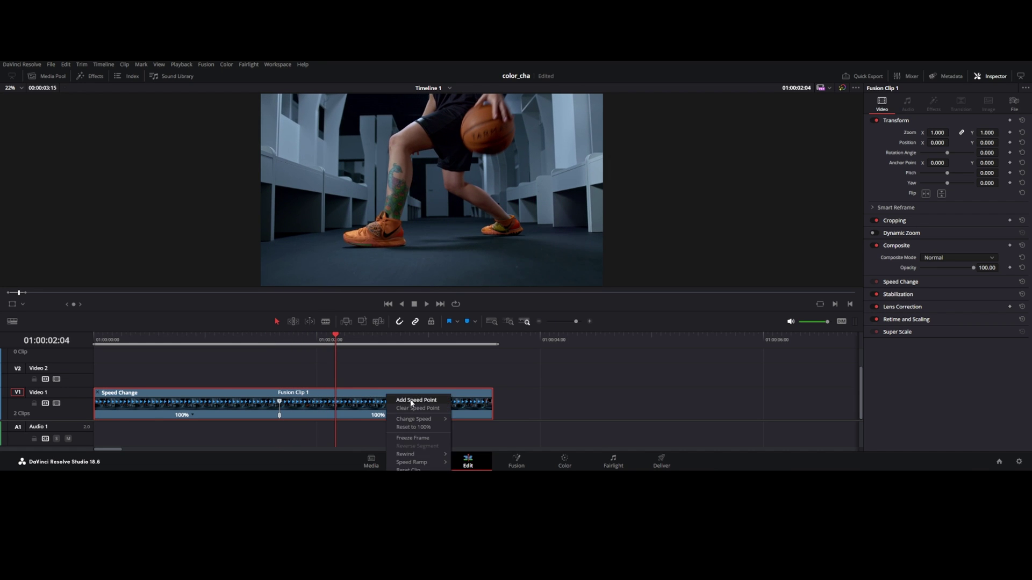
{"action": "left_click", "coordinate": [411, 403]}
Step: Slow the segment between the two speed points to 50% and play back the clip
{"action": "left_click", "coordinate": [312, 415]}
{"action": "mouse_move", "coordinate": [345, 419]}
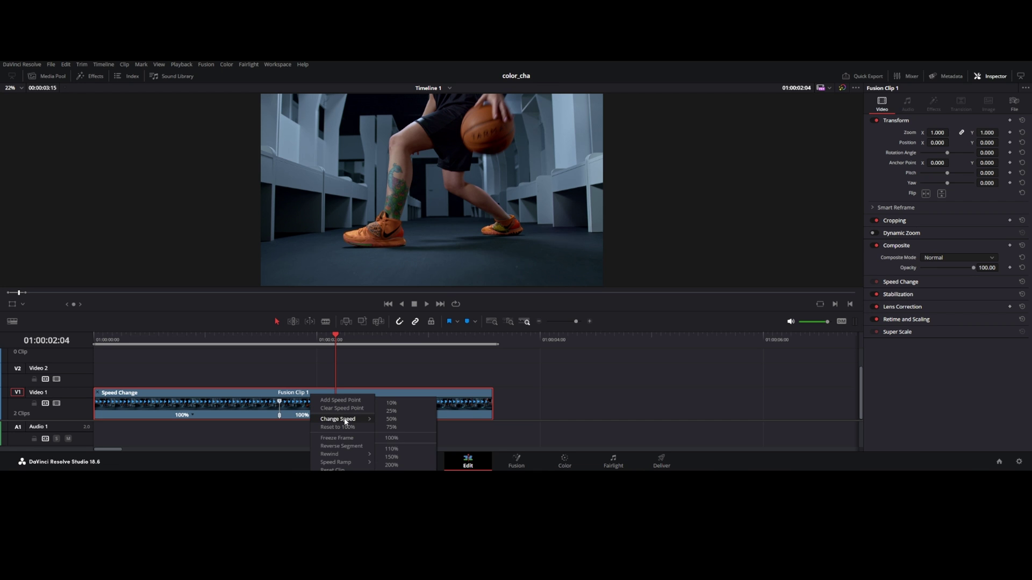
{"action": "left_click", "coordinate": [392, 419]}
{"action": "key", "text": "space"}
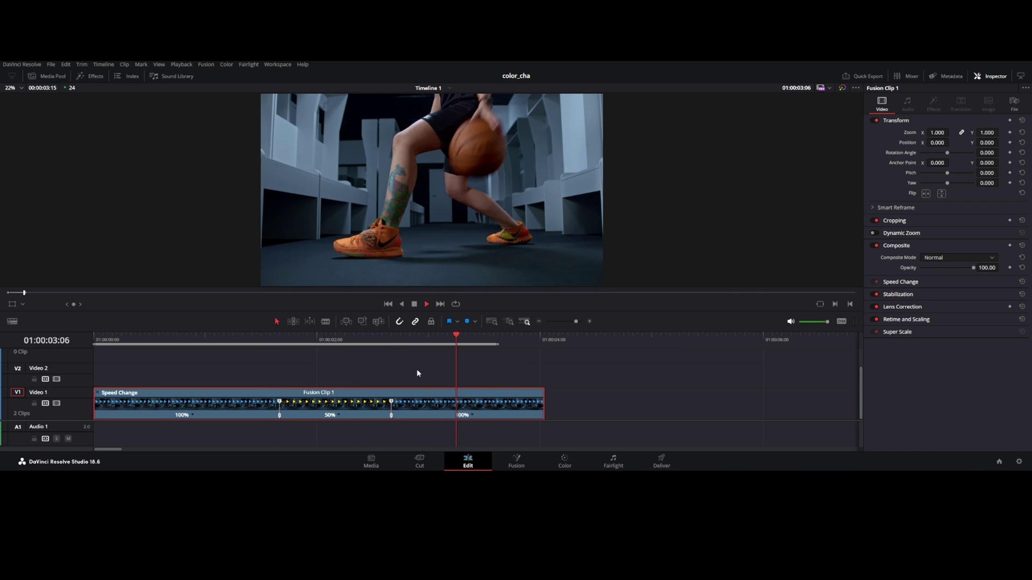